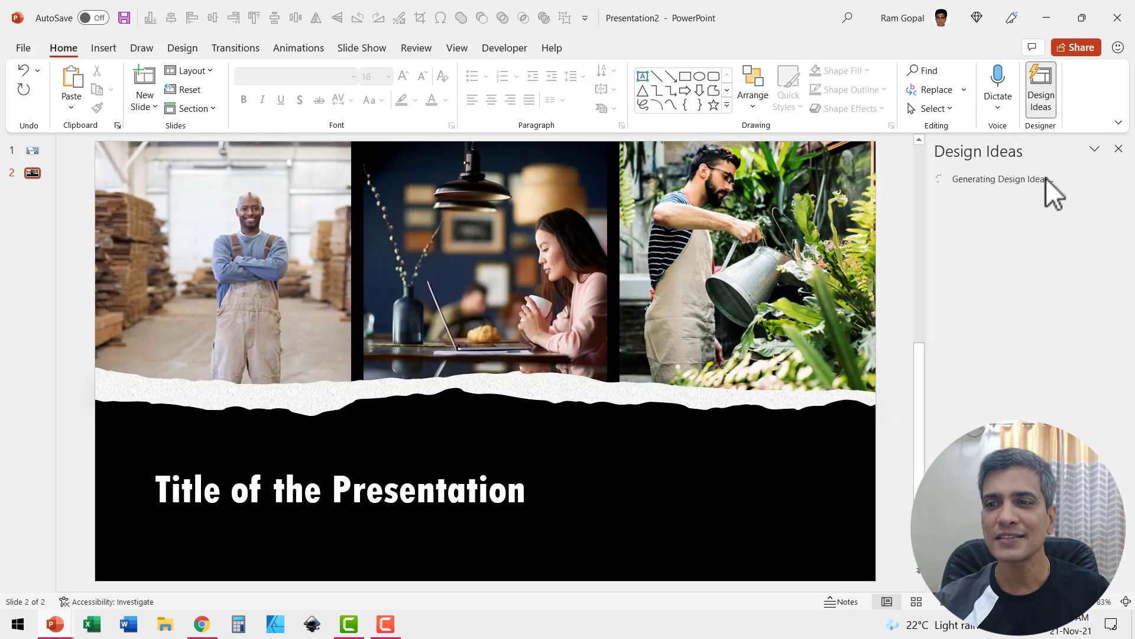
pyautogui.scroll(-1, 1020, 311)
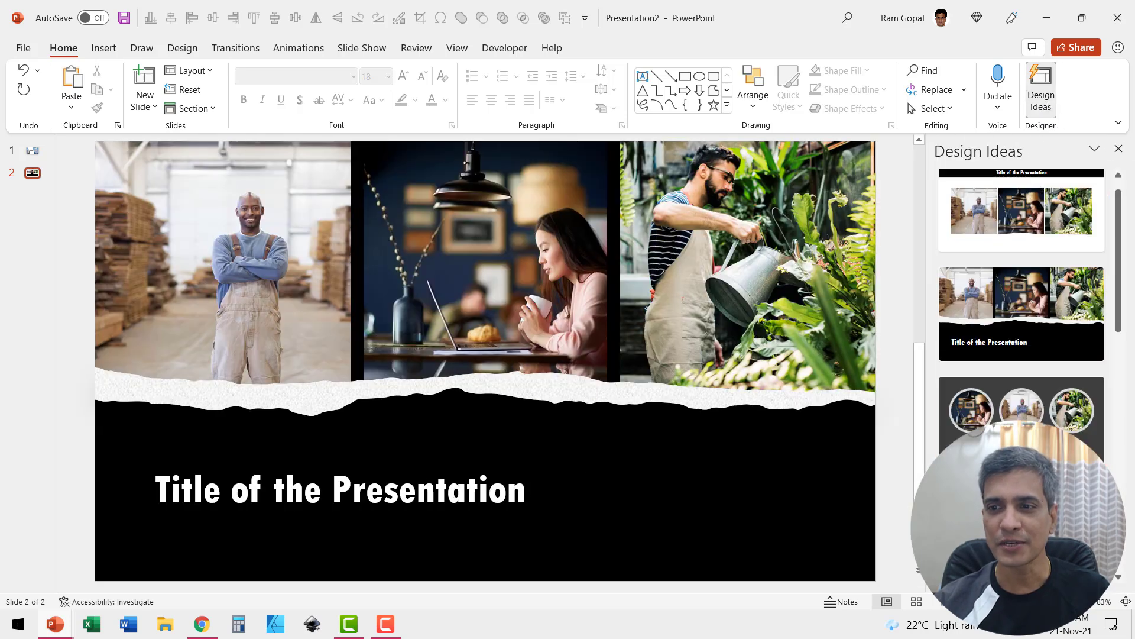
# - Apply the torn-paper collage design idea, then return to the city skyline slide
pyautogui.click(1035, 349)
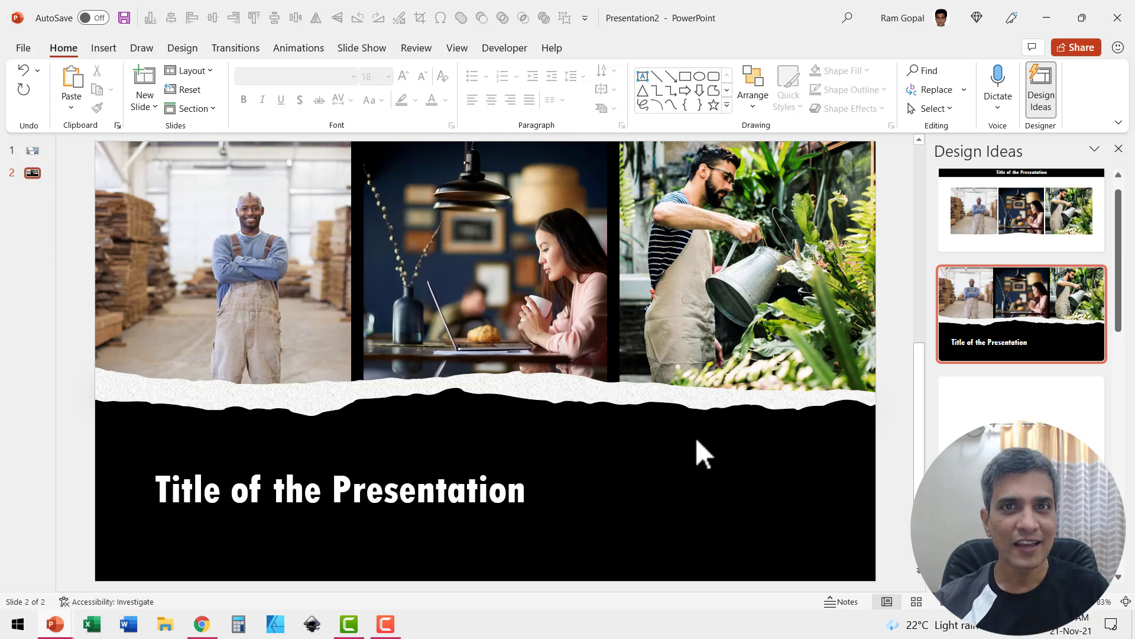
pyautogui.press('pageup')
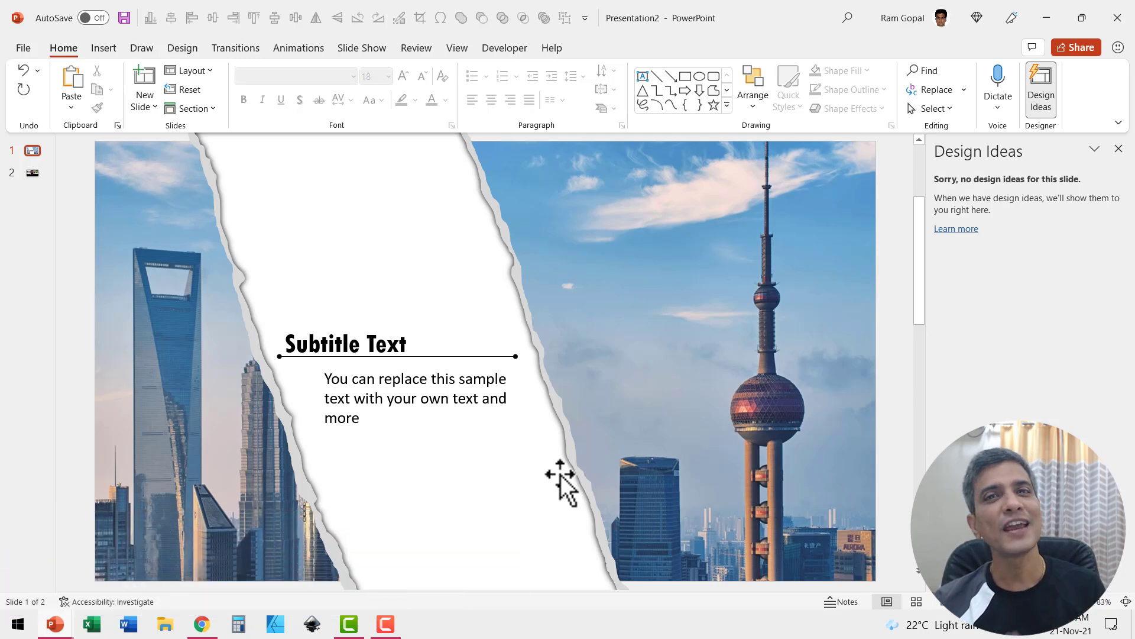
# - Insert a new blank slide as slide 3 with Ctrl+M
pyautogui.hotkey('ctrl', 'm')
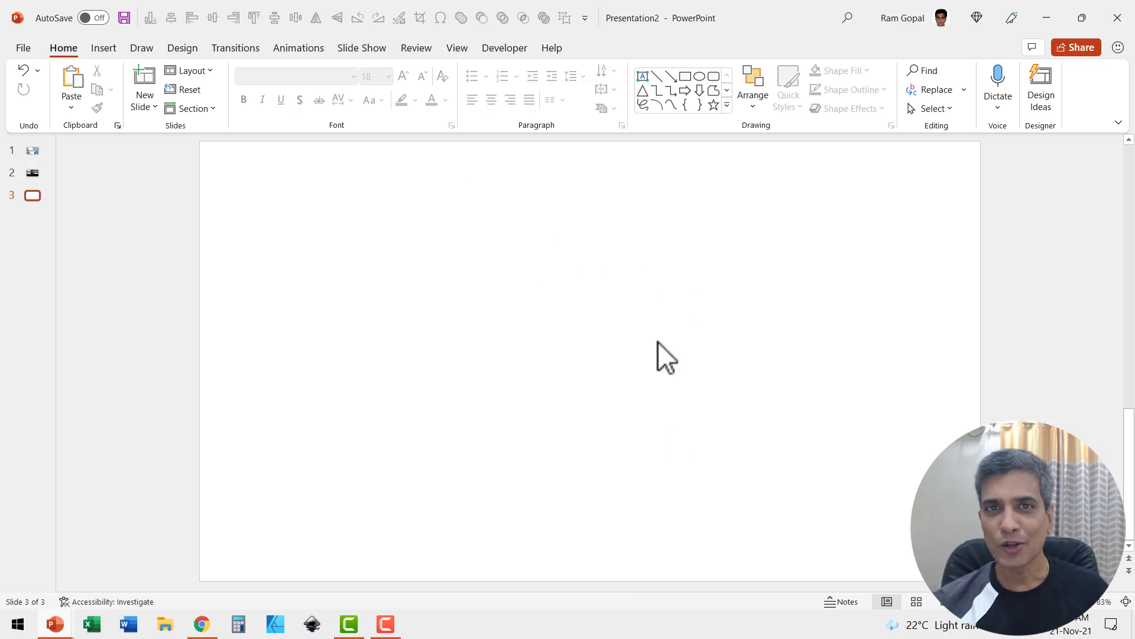
# - Draw a tall rectangle covering most of the slide's height, then deselect it
pyautogui.click(726, 106)
pyautogui.click(642, 200)
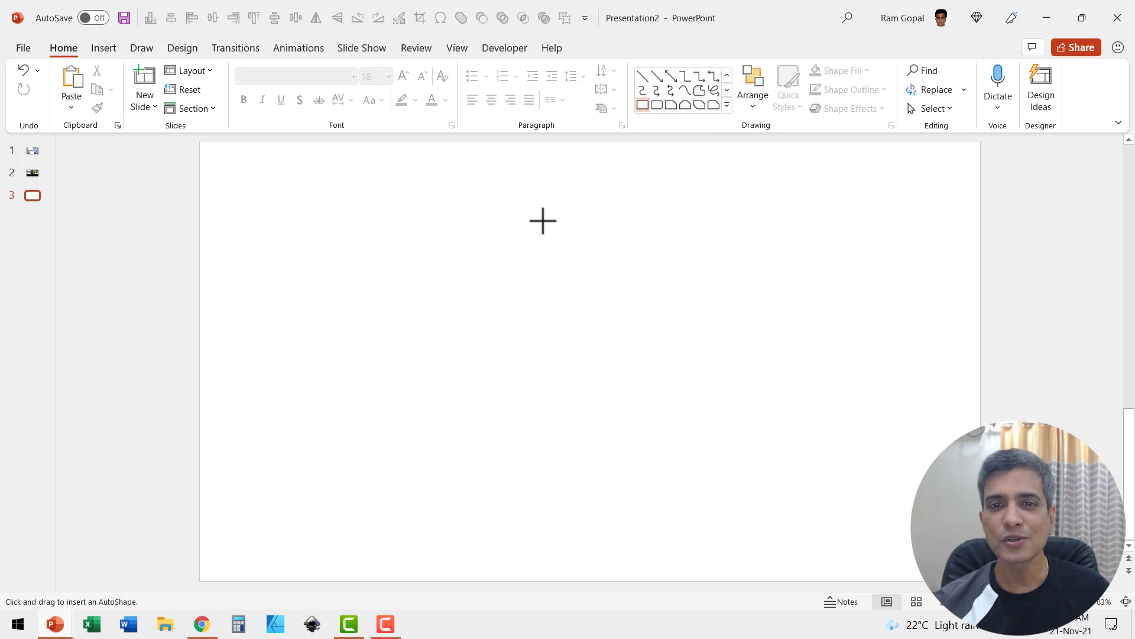
pyautogui.moveTo(541, 218)
pyautogui.mouseDown()
pyautogui.moveTo(747, 488)
pyautogui.moveTo(748, 519)
pyautogui.mouseUp()
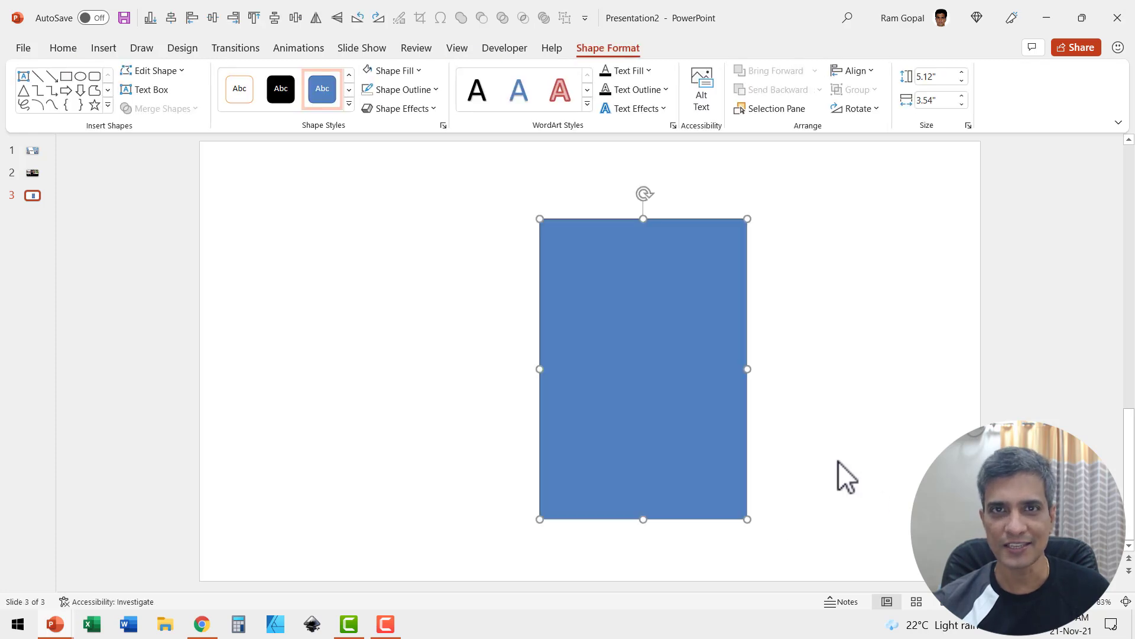
pyautogui.click(838, 460)
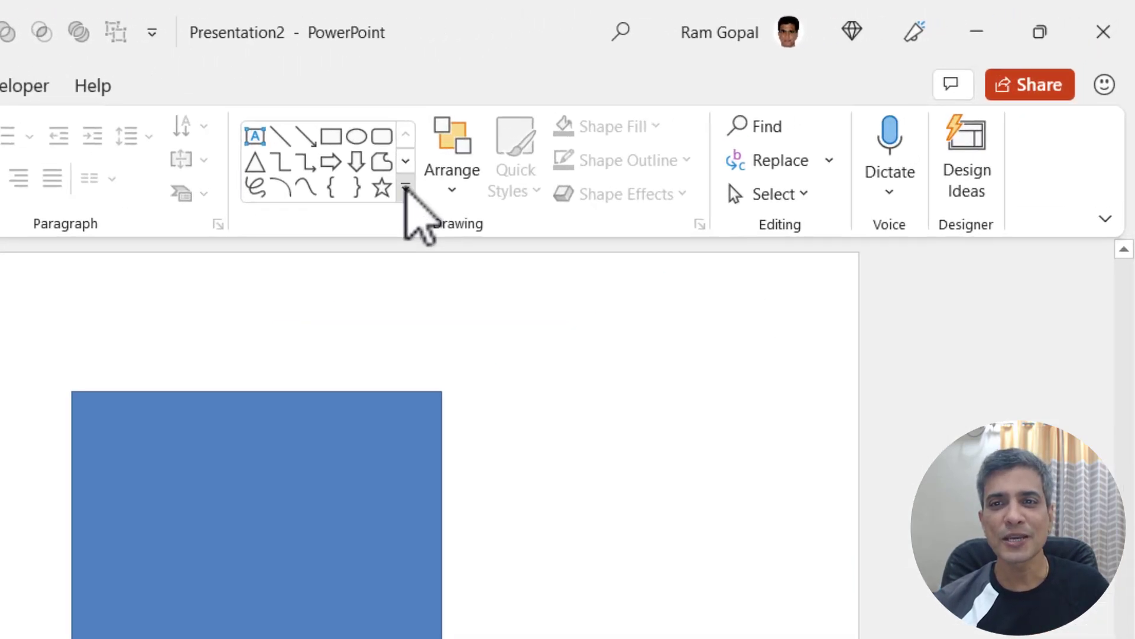
# - Start the freehand Scribble shape from the Shapes gallery
pyautogui.click(406, 189)
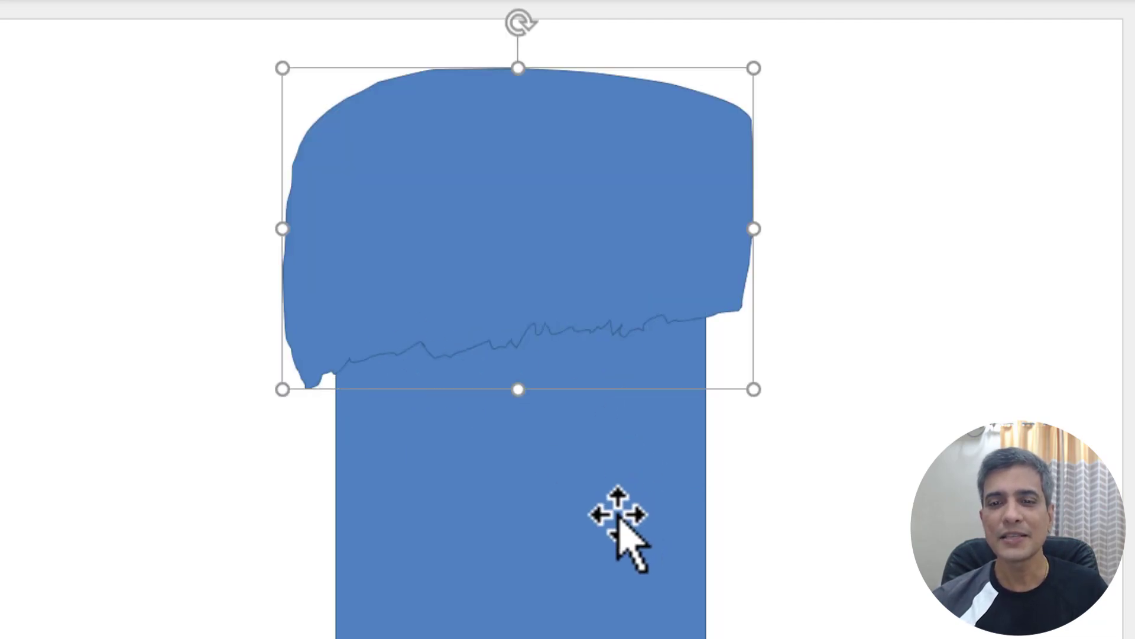
# - Subtract the freehand shape from the rectangle using Merge Shapes
pyautogui.click(619, 513)
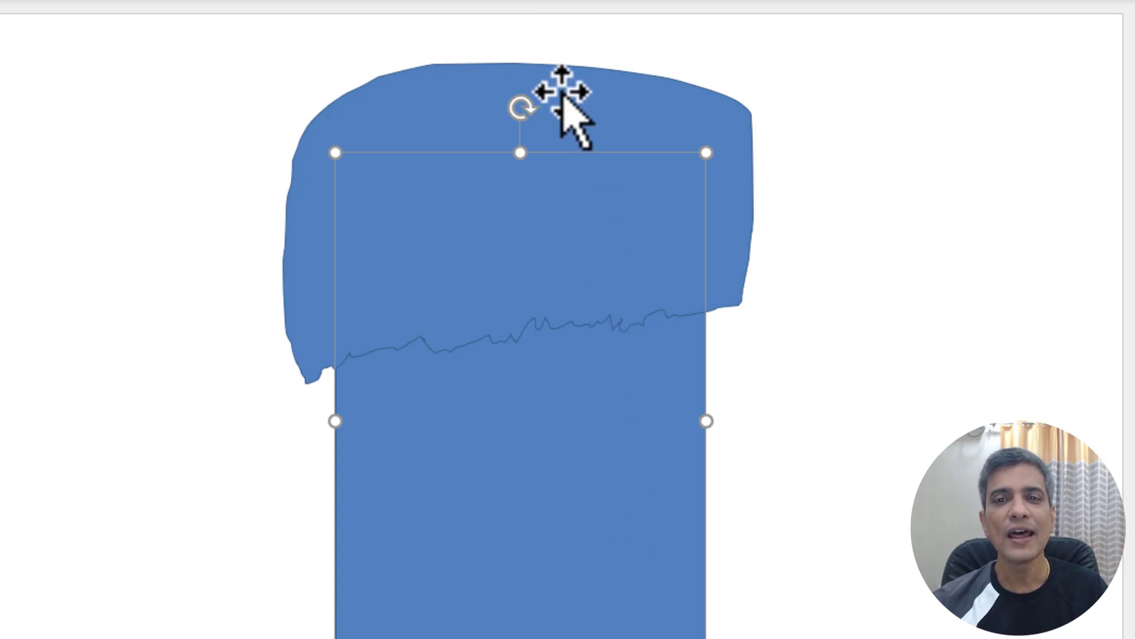
pyautogui.keyDown('shift'); pyautogui.click(561, 107); pyautogui.keyUp('shift')
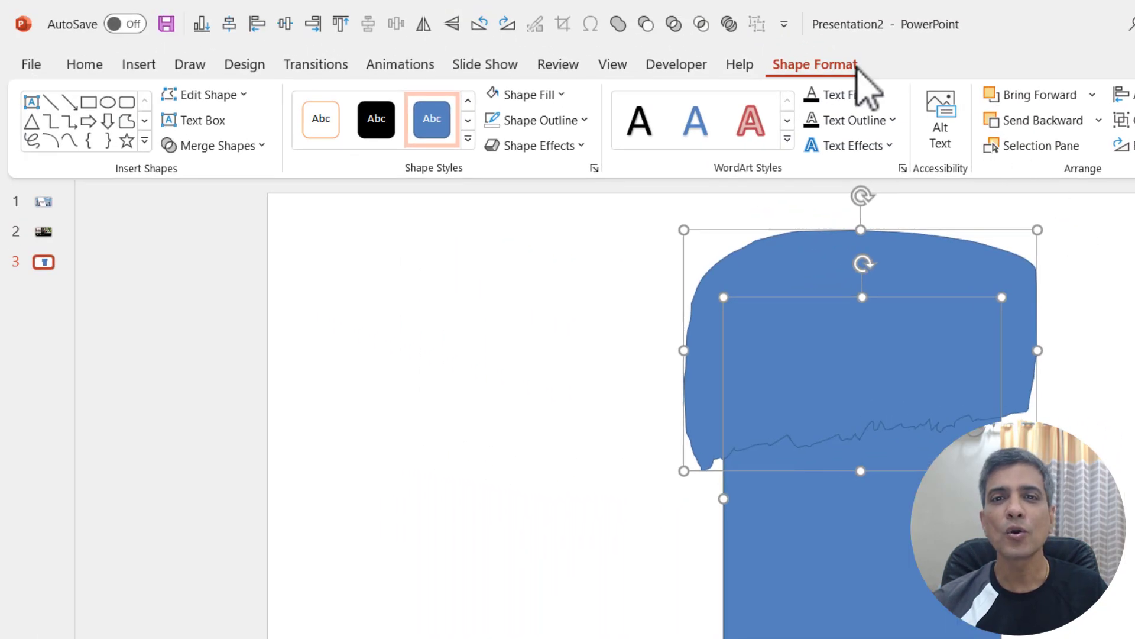
pyautogui.click(220, 145)
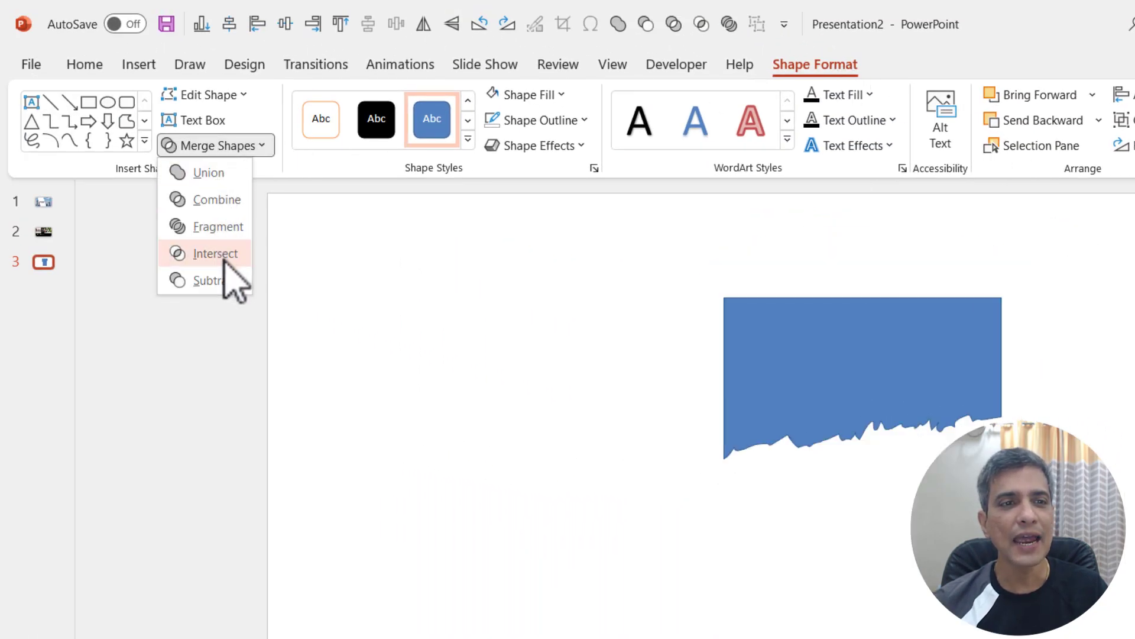
pyautogui.click(213, 274)
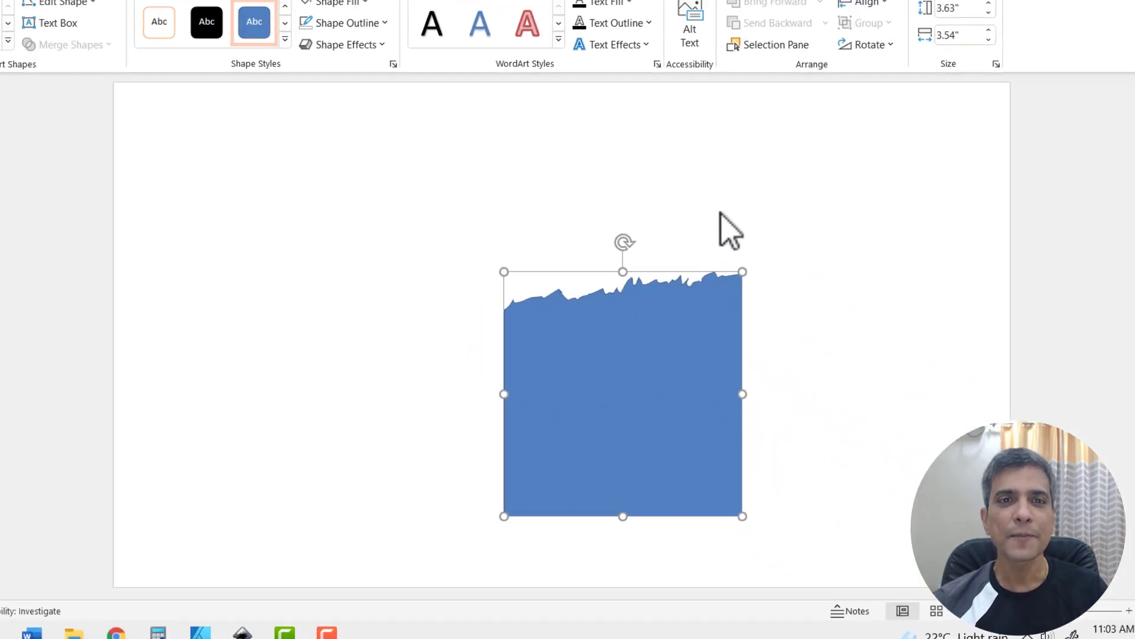
# - Scribble a closed wavy shape over the lower part of the blue shape
pyautogui.click(720, 213)
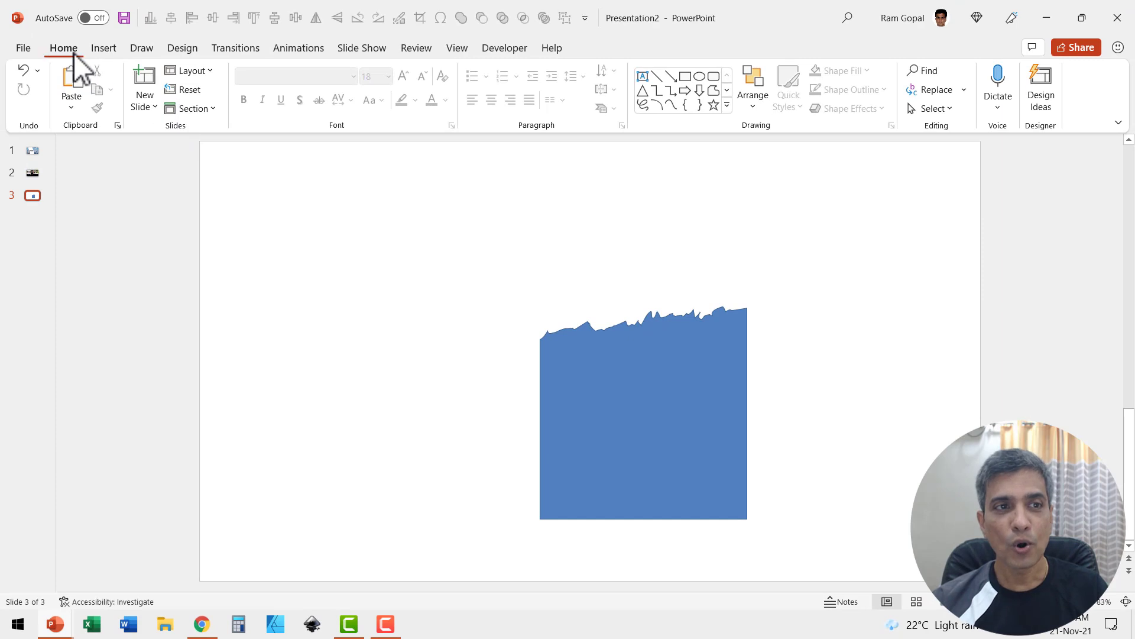
pyautogui.click(727, 106)
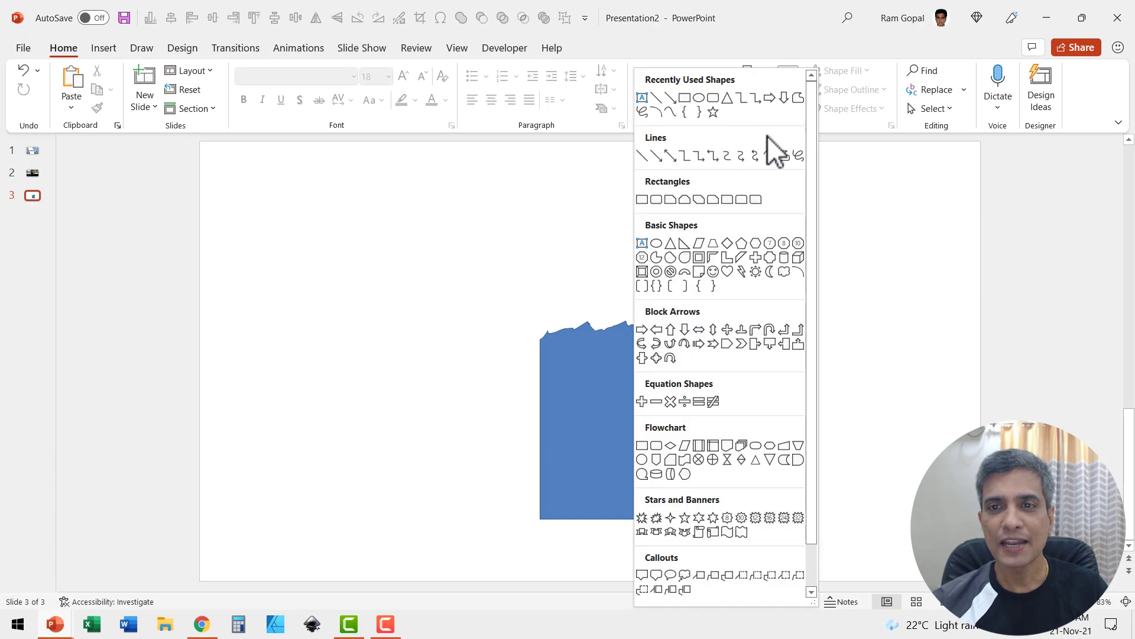
pyautogui.click(798, 156)
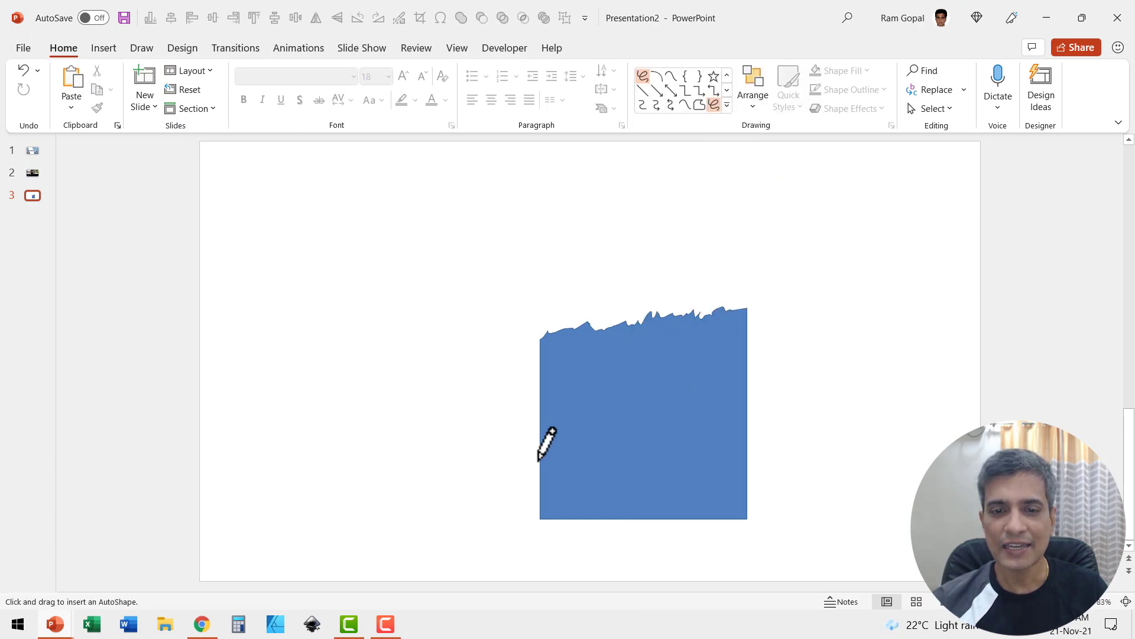
pyautogui.moveTo(580, 458); pyautogui.dragTo(667, 444)
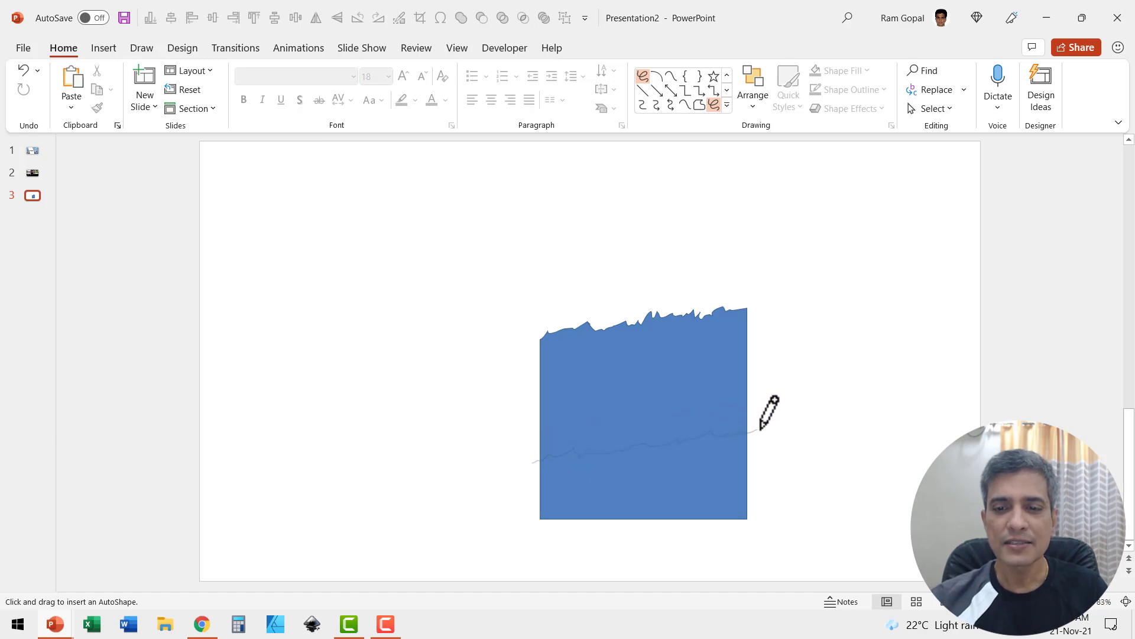
pyautogui.moveTo(735, 540); pyautogui.dragTo(559, 547)
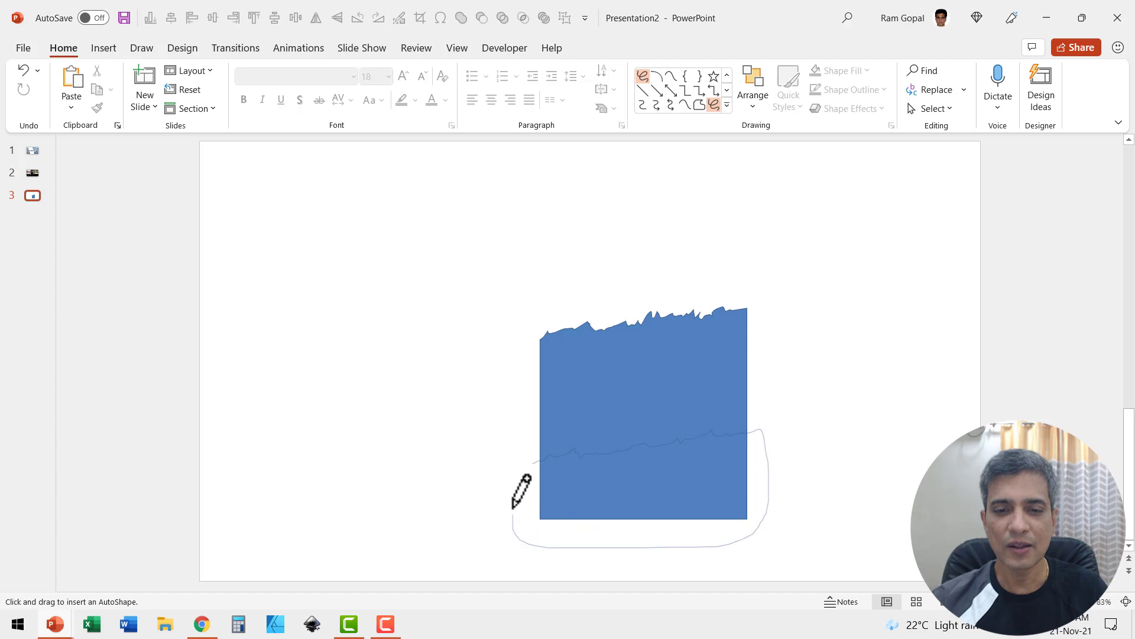
pyautogui.moveTo(543, 450); pyautogui.dragTo(539, 445)
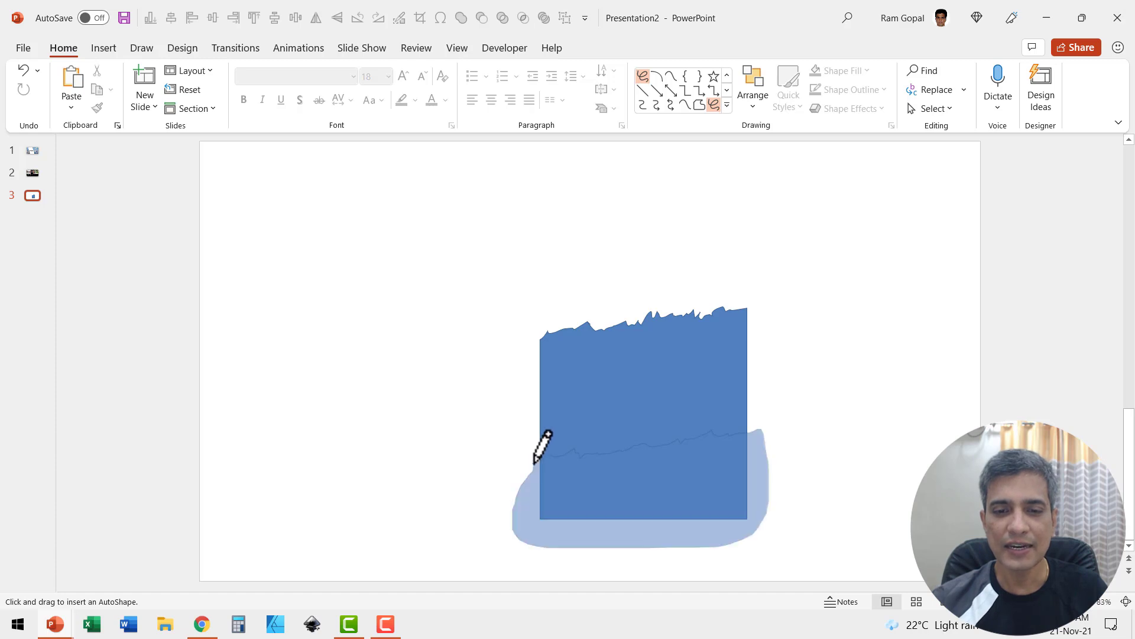
# - Subtract the lower scribble from the shape, then return to slide 1
pyautogui.click(664, 361)
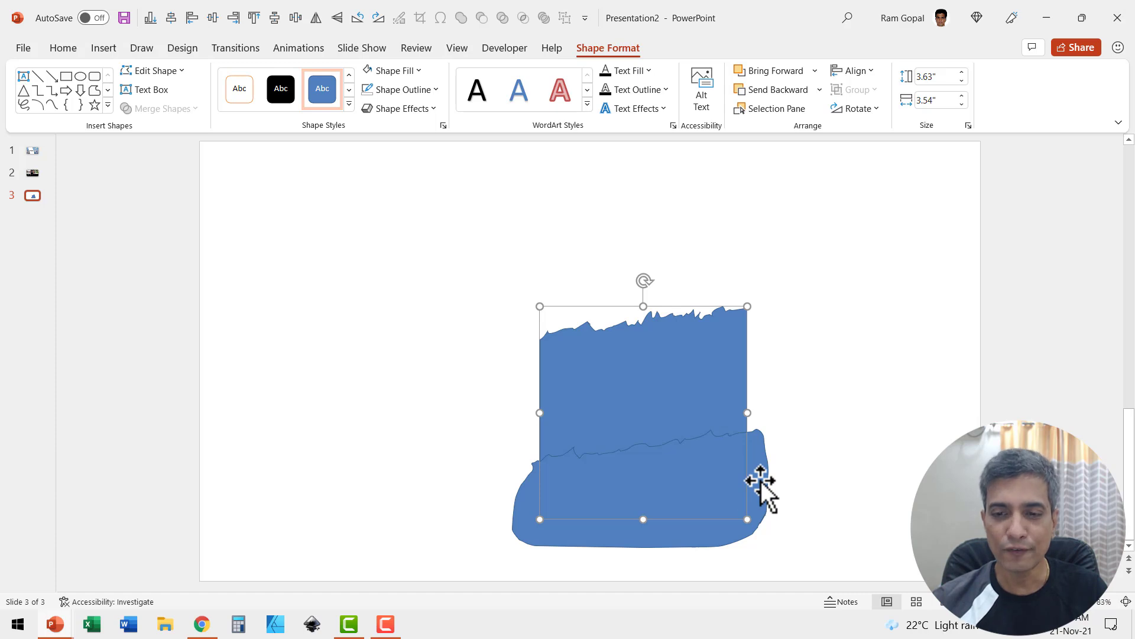
pyautogui.keyDown('shift'); pyautogui.click(760, 484); pyautogui.keyUp('shift')
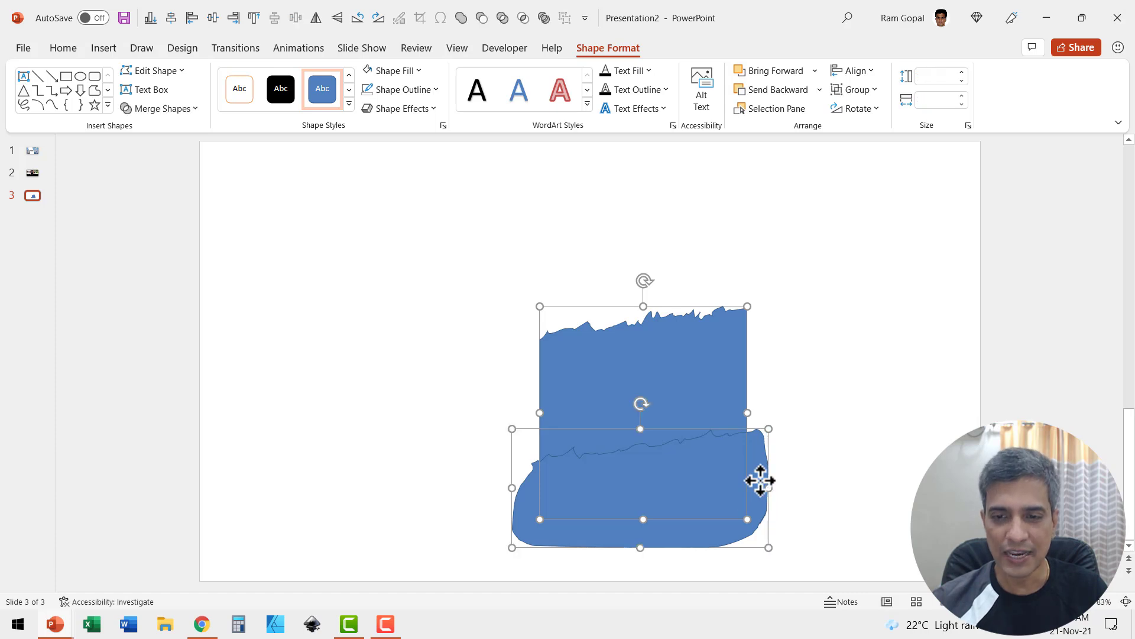
pyautogui.click(160, 108)
pyautogui.click(156, 210)
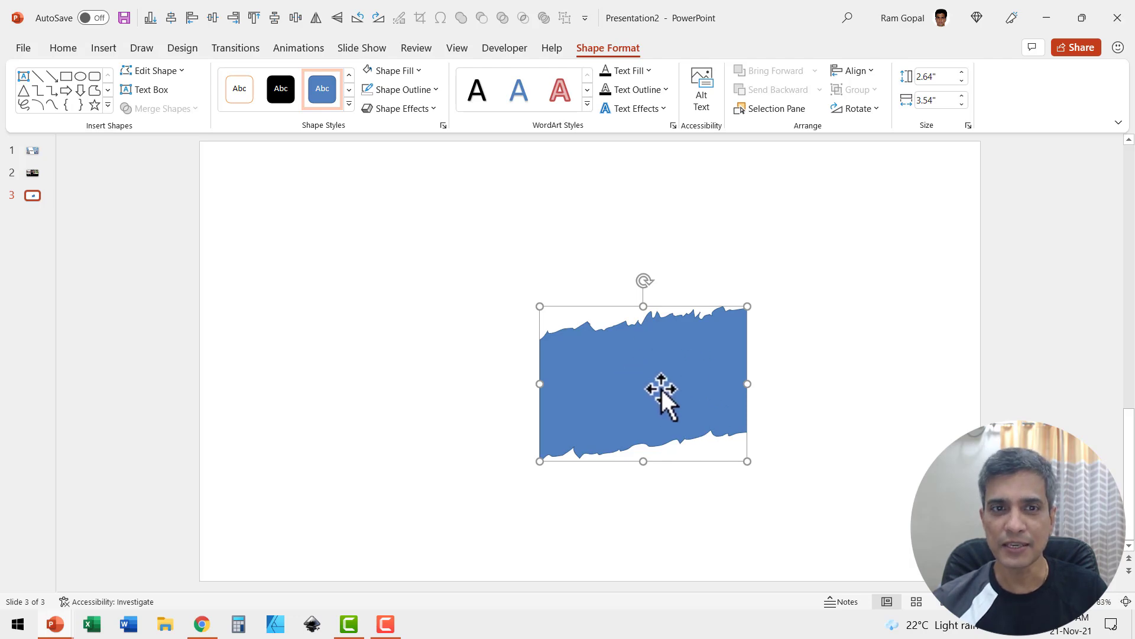
pyautogui.press('pageup')
pyautogui.press('pageup')
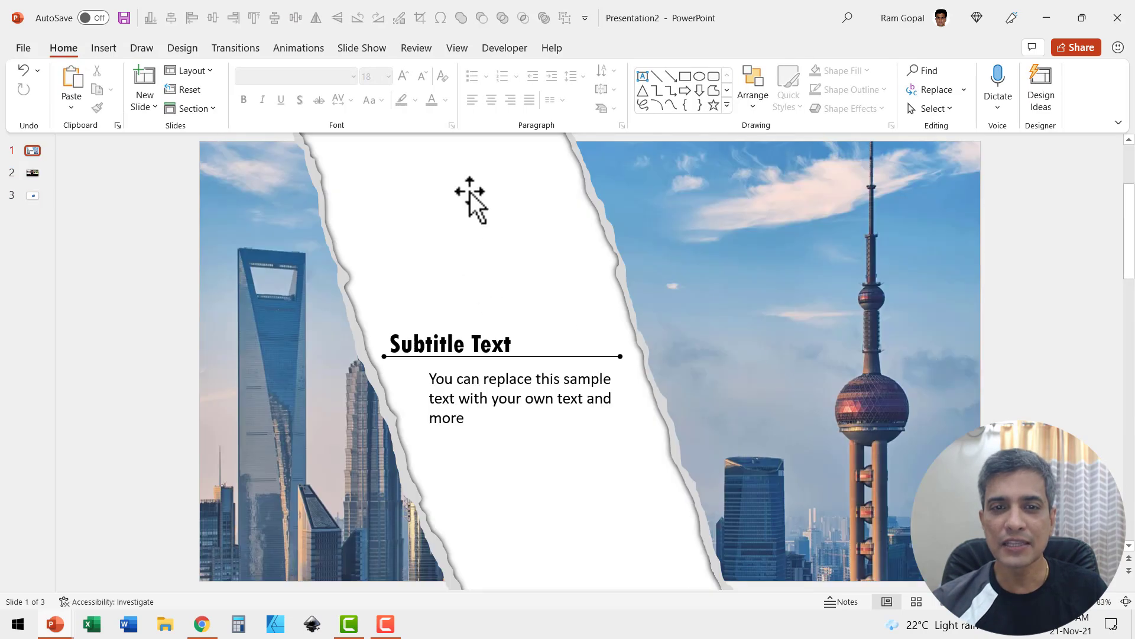
# - Rotate the strip right 90°, move it top-left, and stretch it to full slide height
pyautogui.hotkey('ctrl', 'z')
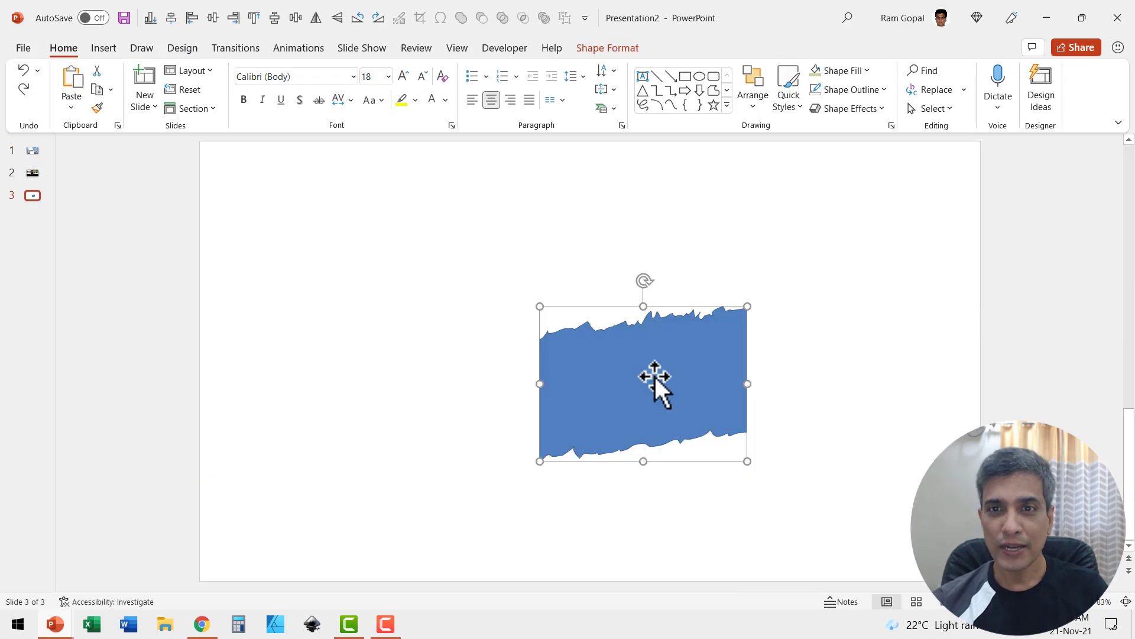
pyautogui.click(751, 98)
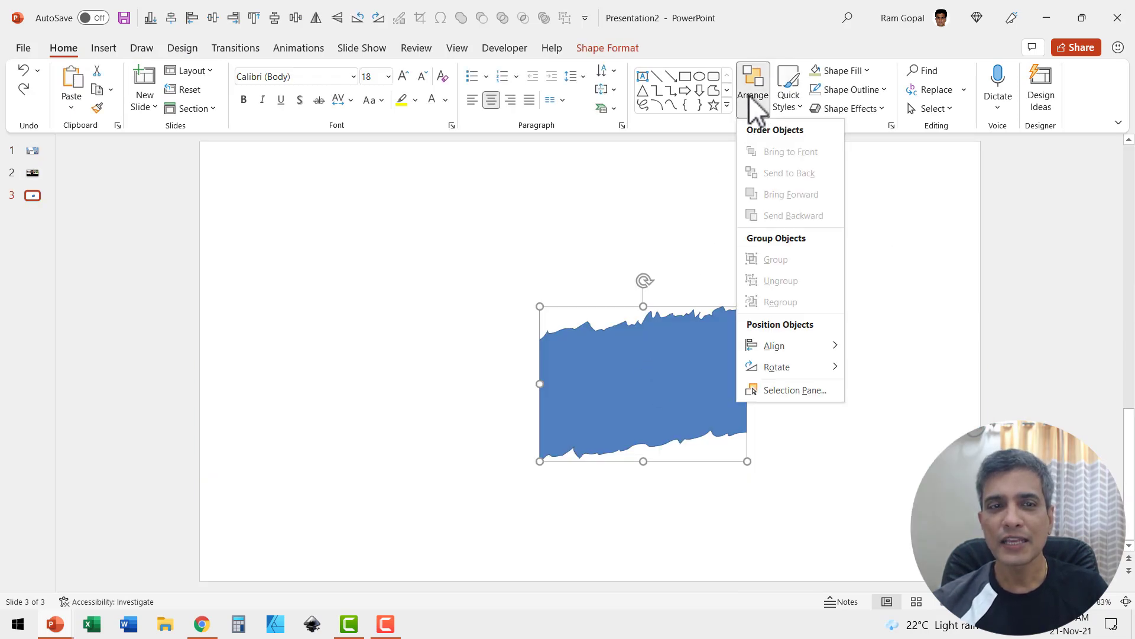
pyautogui.moveTo(777, 366)
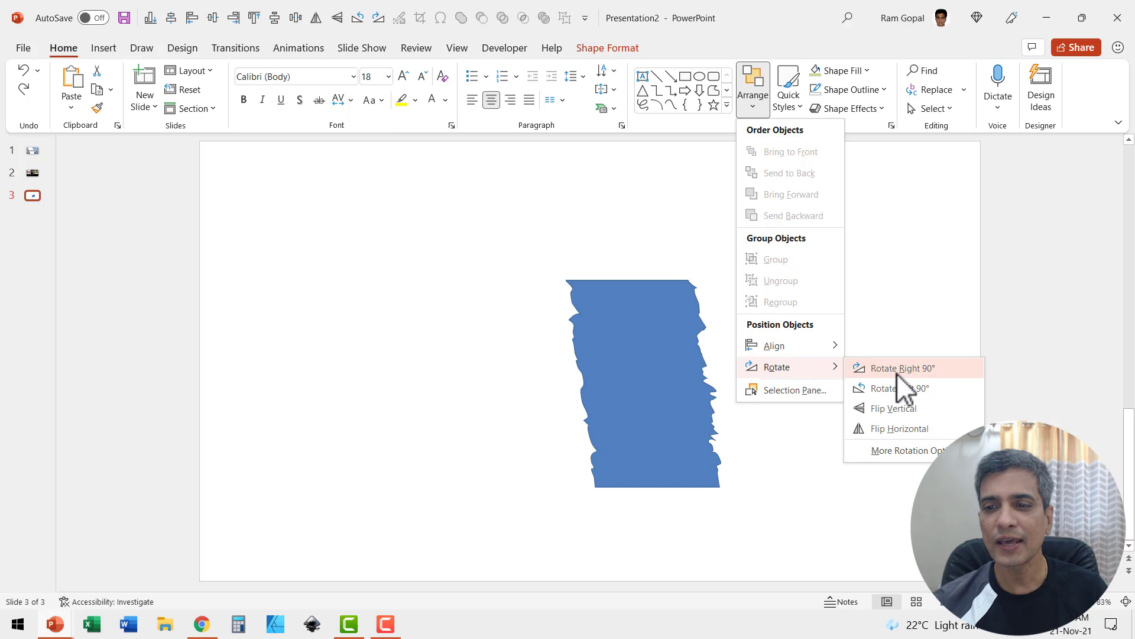
pyautogui.click(899, 374)
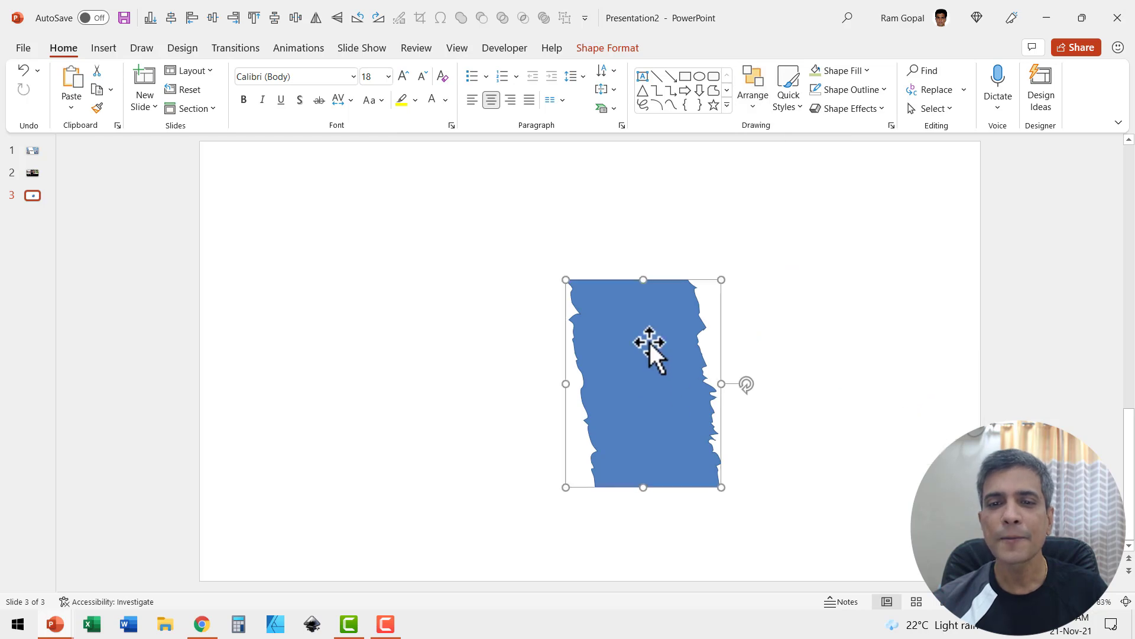
pyautogui.moveTo(651, 342); pyautogui.dragTo(369, 193)
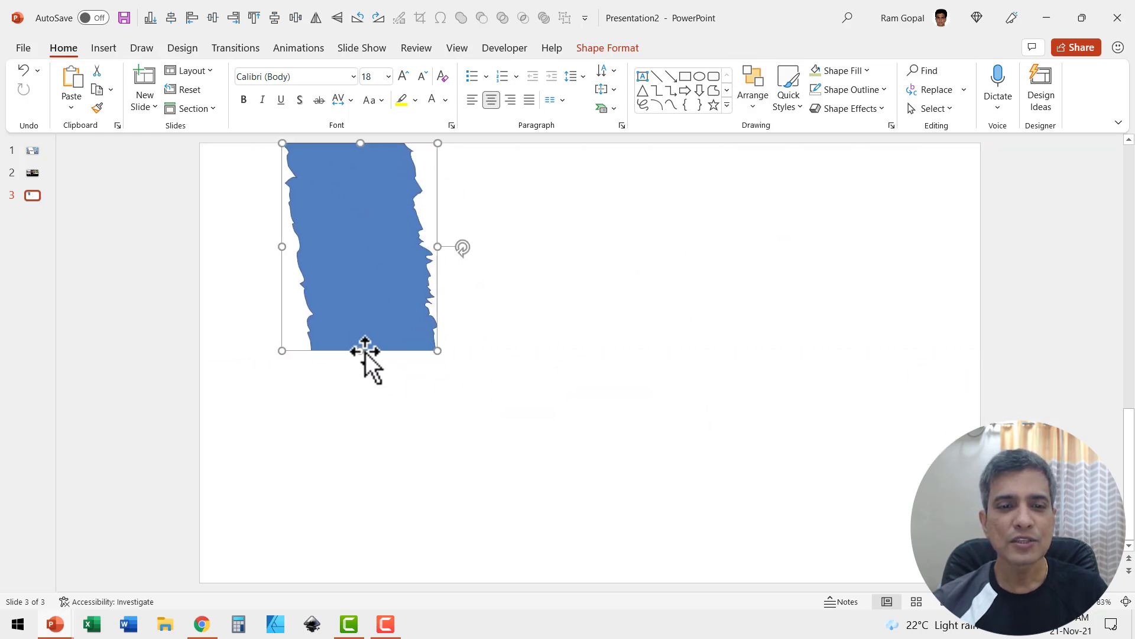
pyautogui.moveTo(360, 351); pyautogui.dragTo(396, 581)
pyautogui.moveTo(438, 362)
pyautogui.mouseDown()
pyautogui.moveTo(568, 373)
pyautogui.moveTo(557, 375)
pyautogui.mouseUp()
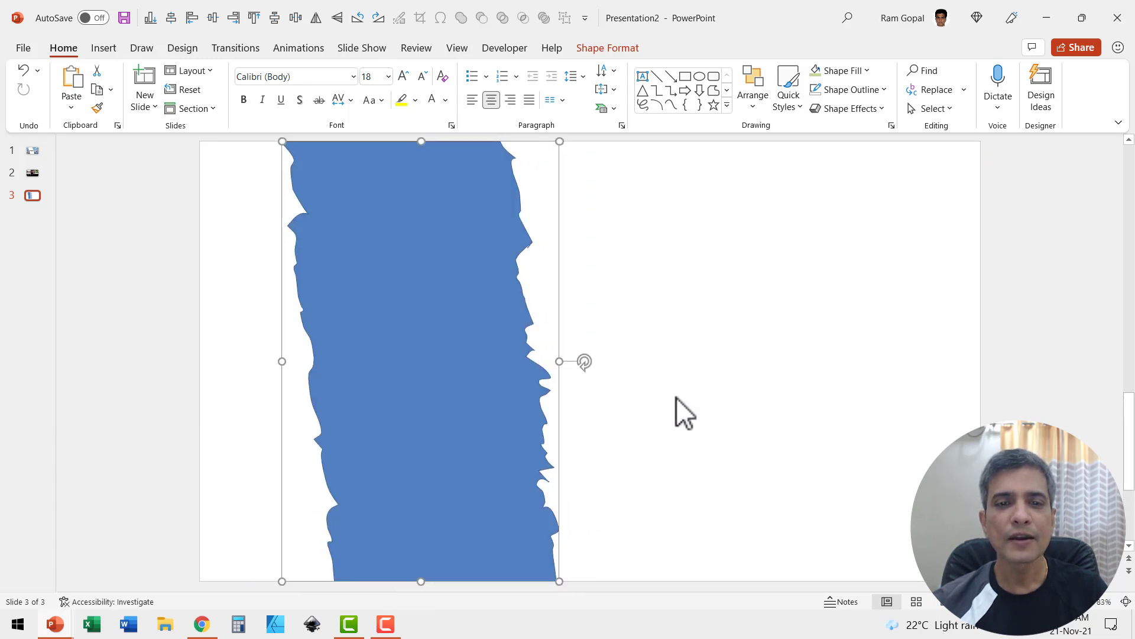
pyautogui.click(676, 399)
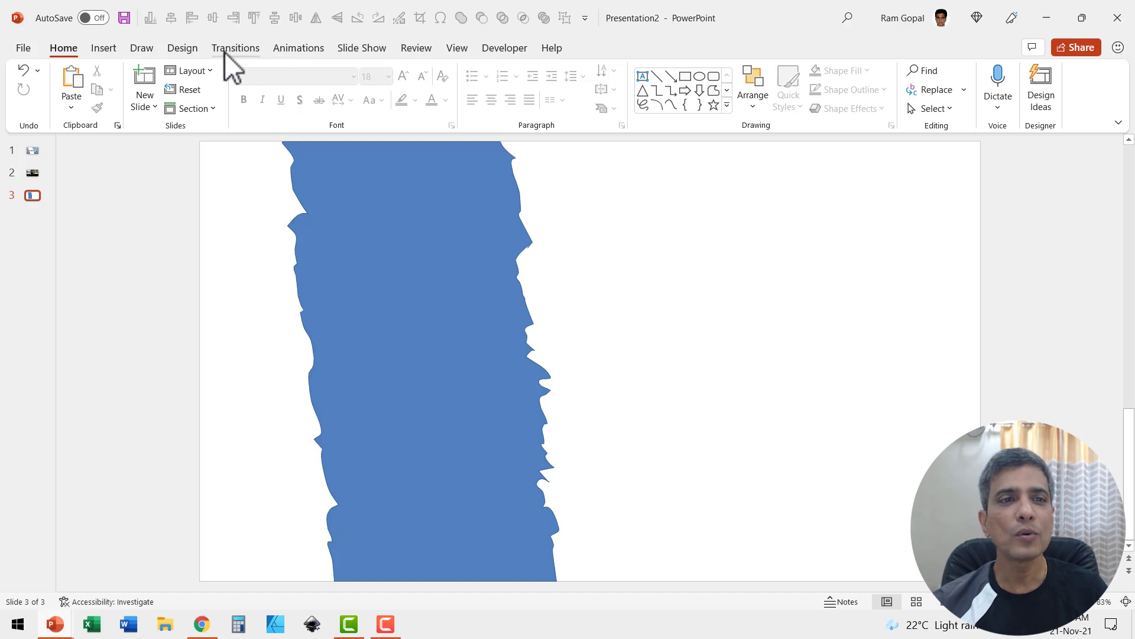
pyautogui.scroll(-1, 148, 50)
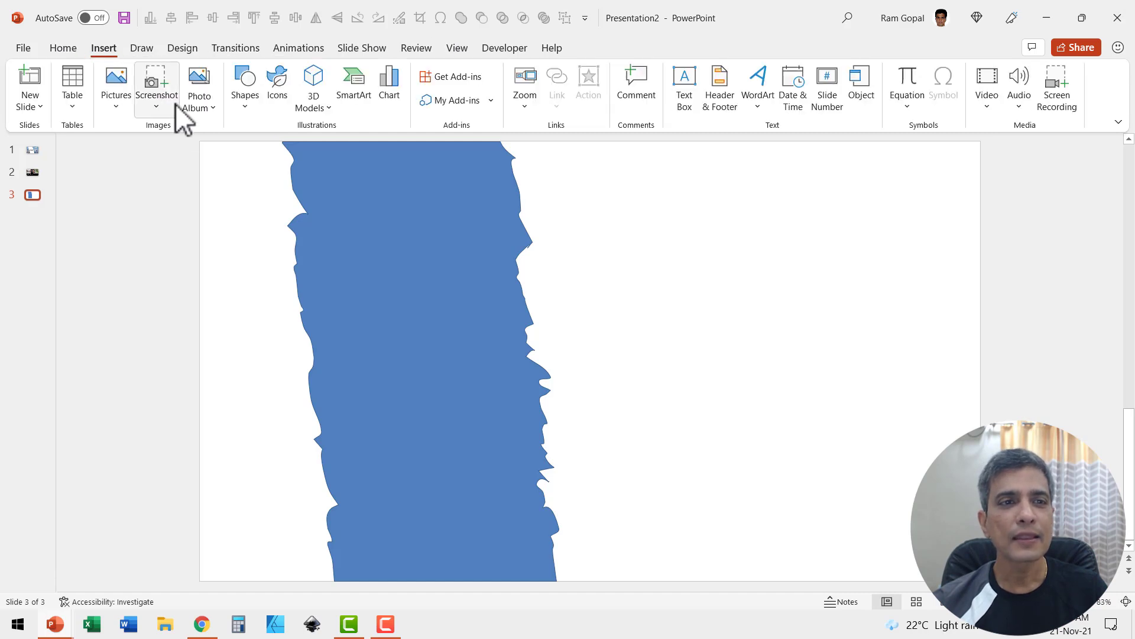
# - Insert the concert-crowd-with-balloons stock image onto slide 3
pyautogui.click(116, 102)
pyautogui.click(145, 175)
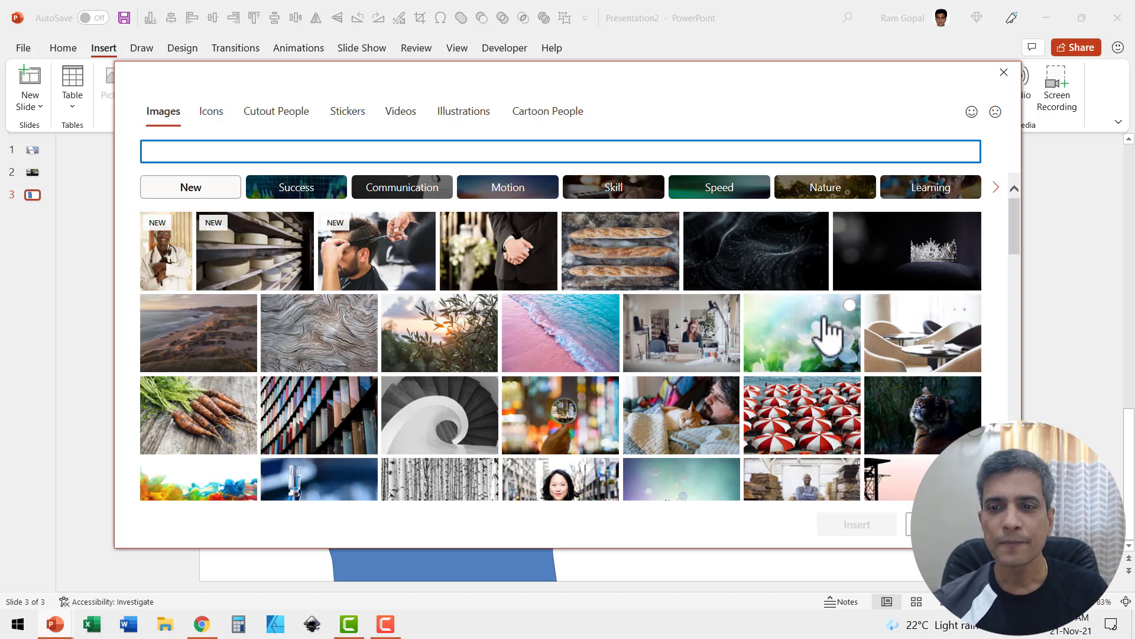
pyautogui.scroll(-1, 787, 355)
pyautogui.scroll(-1, 790, 356)
pyautogui.scroll(-1, 788, 354)
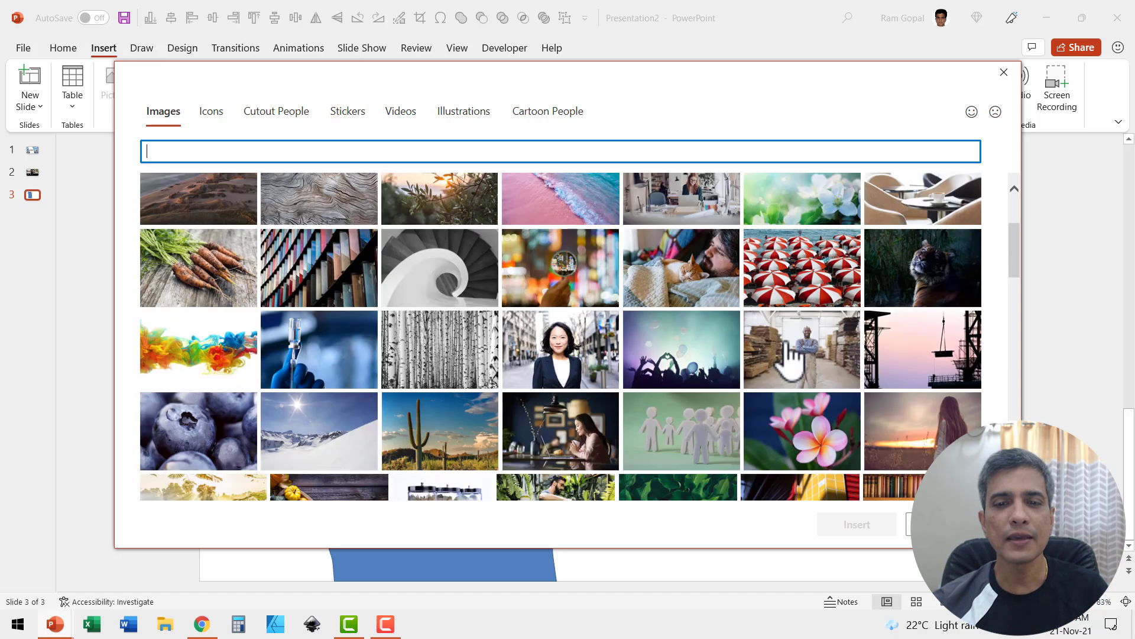
pyautogui.click(660, 321)
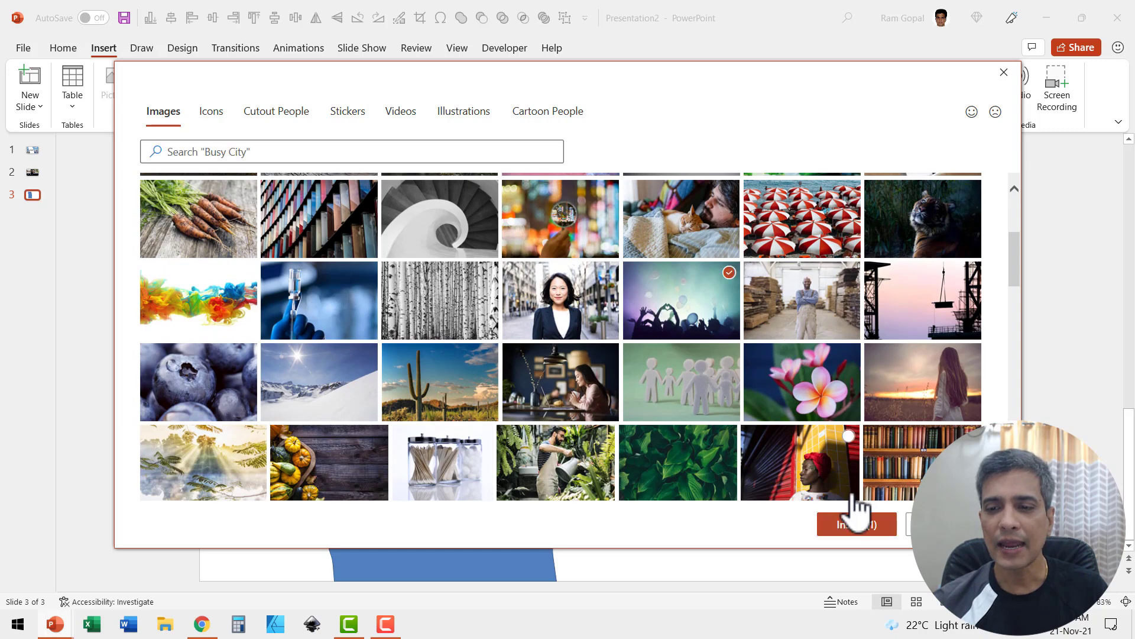
pyautogui.click(854, 525)
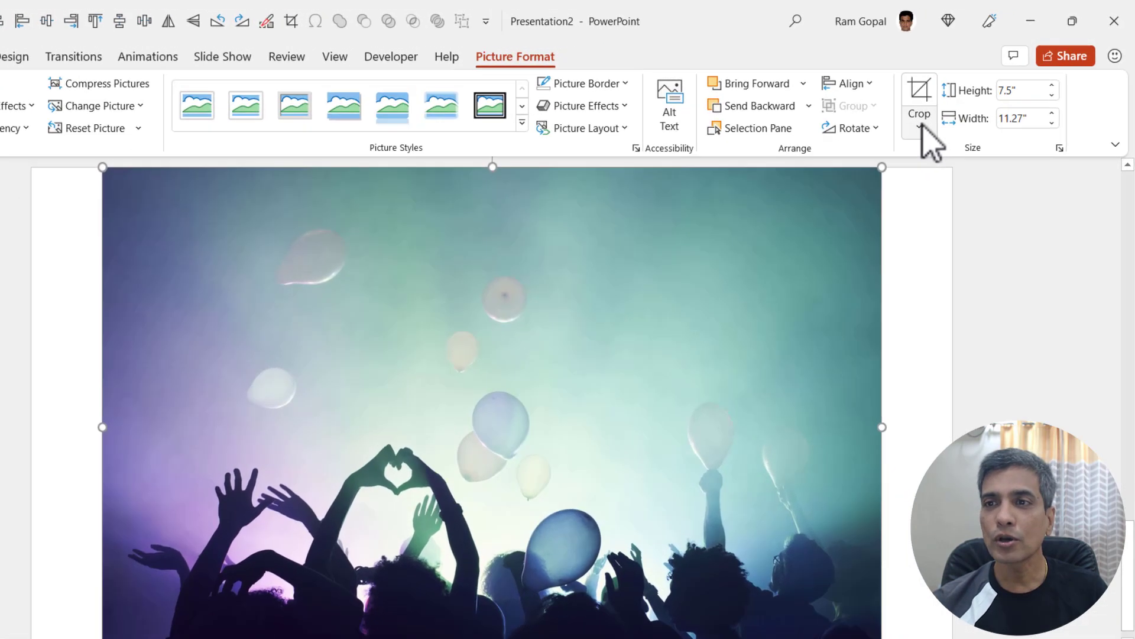
# - Crop the crowd photo to 16:9 and enlarge it to cover the whole slide
pyautogui.click(919, 128)
pyautogui.moveTo(961, 206)
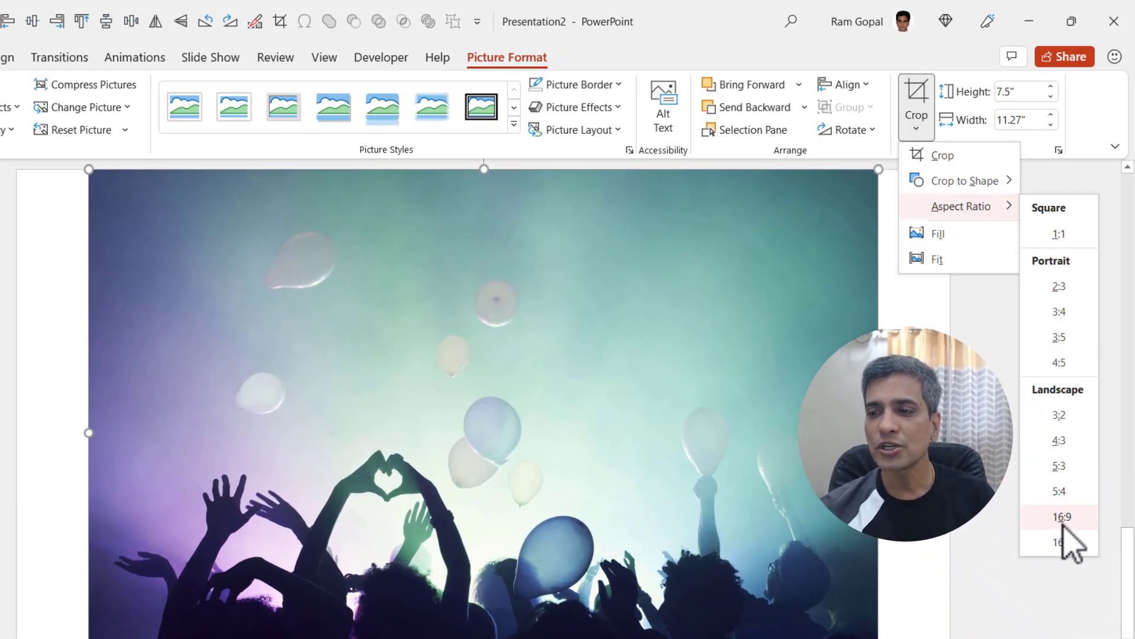
pyautogui.click(1061, 518)
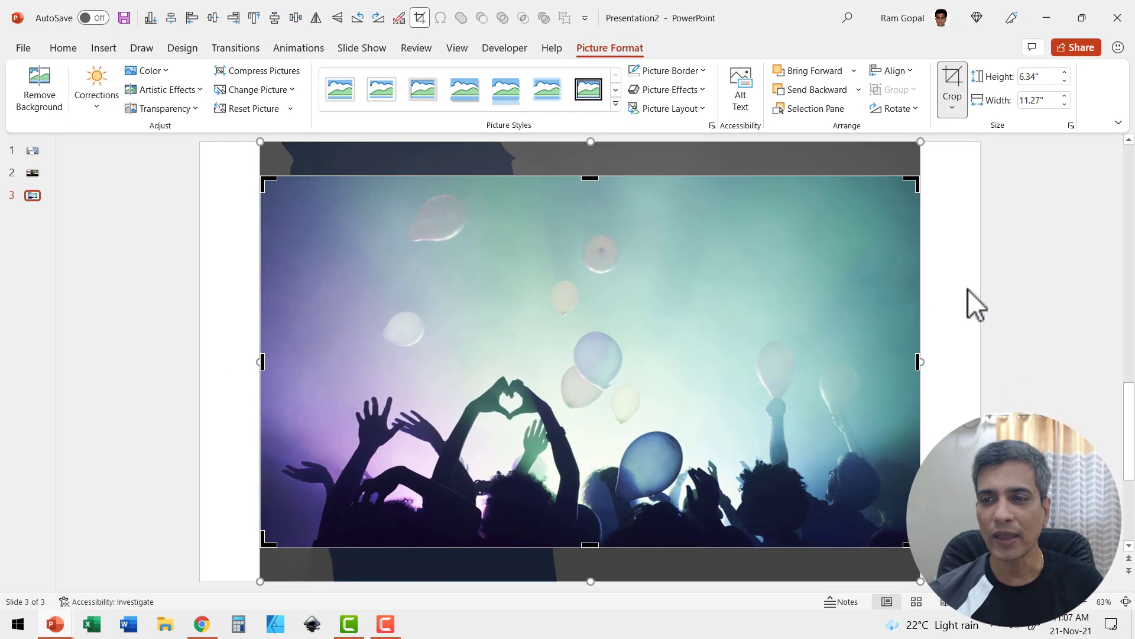
pyautogui.click(968, 289)
pyautogui.moveTo(463, 277); pyautogui.dragTo(404, 243)
pyautogui.moveTo(861, 516); pyautogui.dragTo(981, 581)
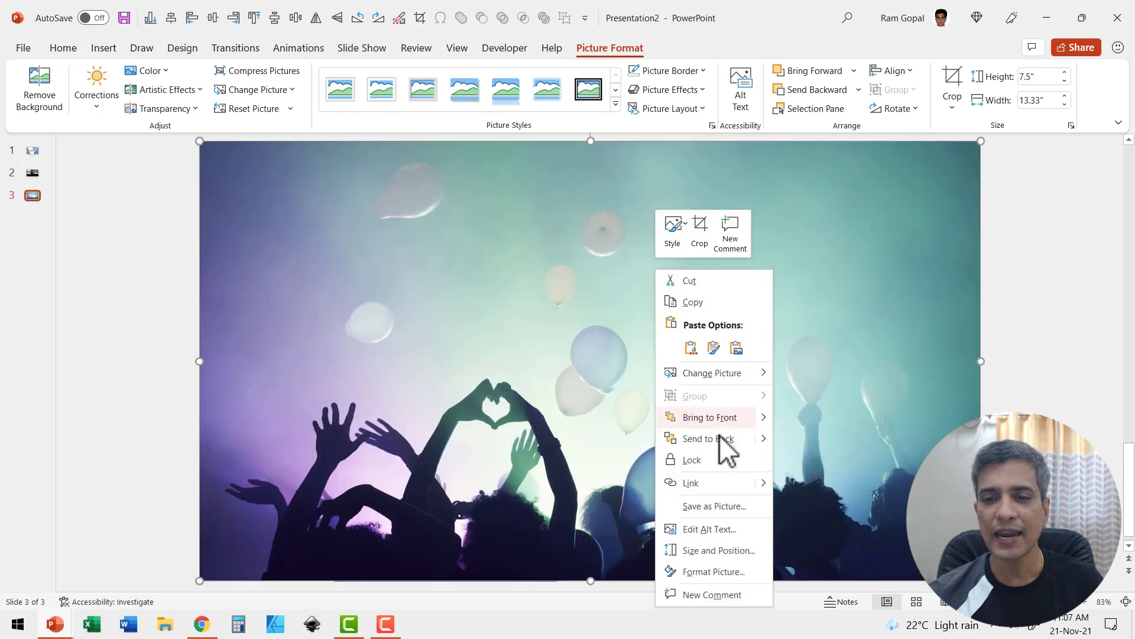
# - Send the photo behind the strip and give the strip a white fill, no outline
pyautogui.click(721, 437)
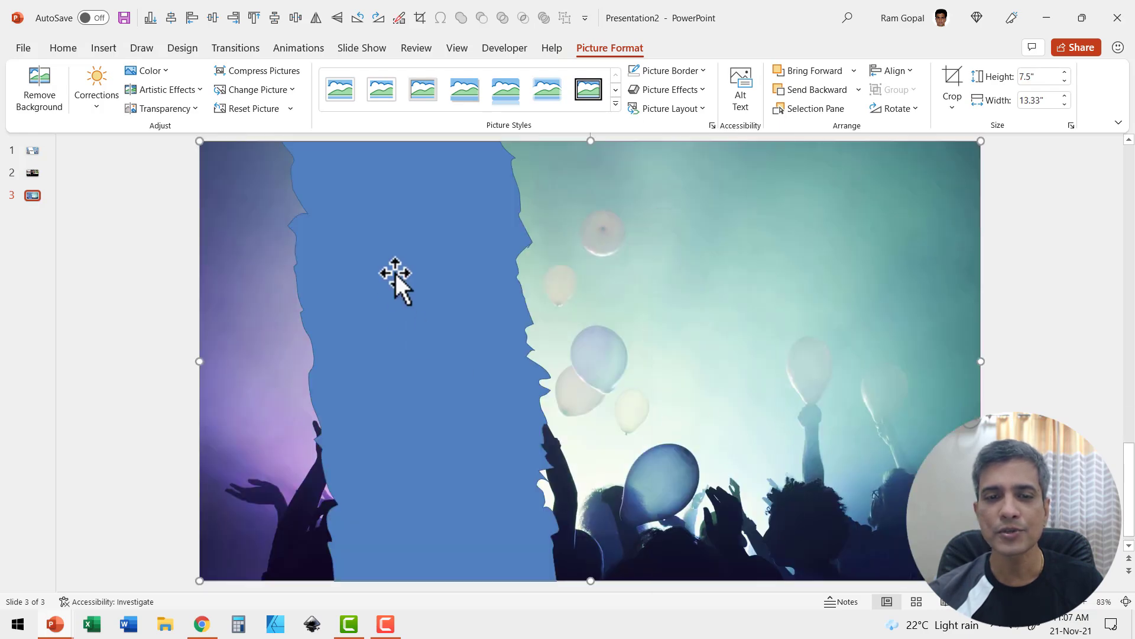
pyautogui.click(404, 205)
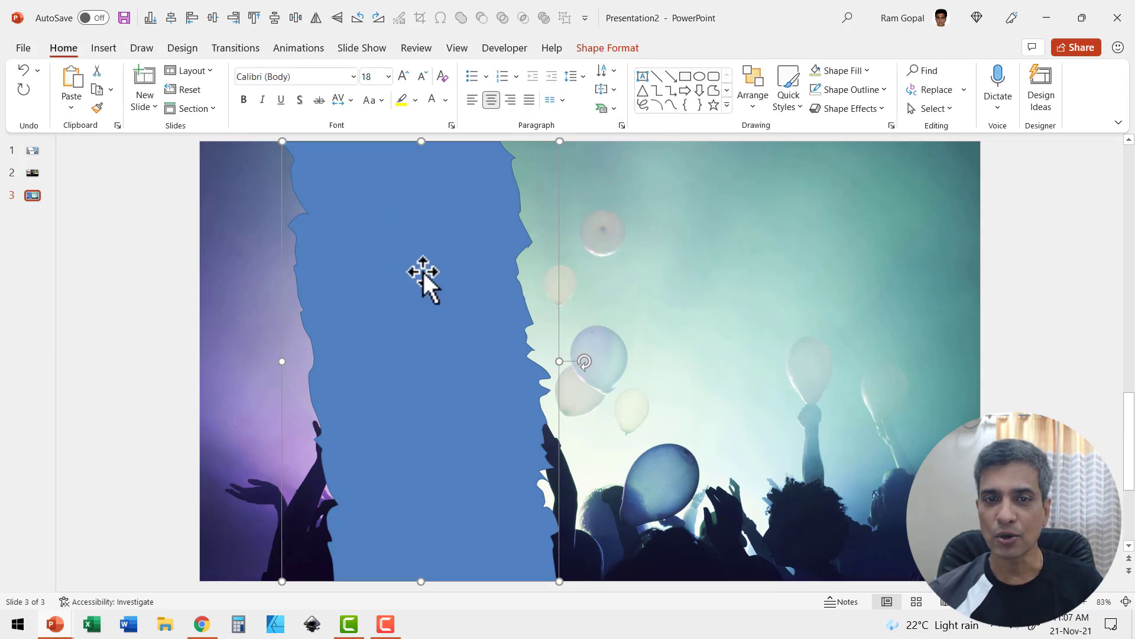
pyautogui.click(843, 71)
pyautogui.click(815, 110)
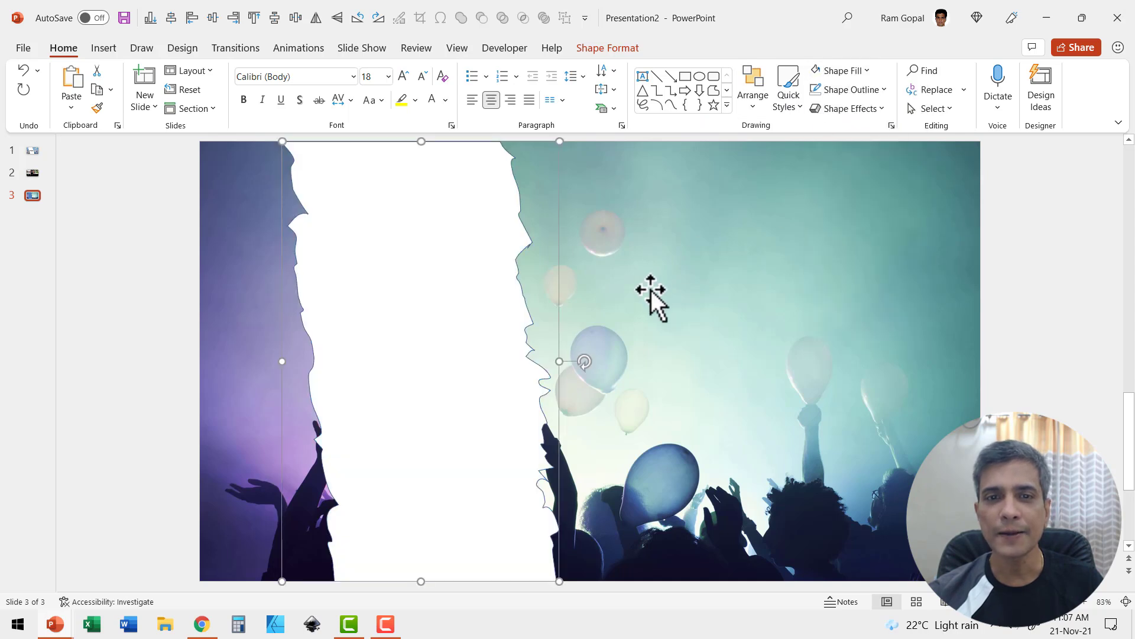
pyautogui.click(849, 90)
pyautogui.click(856, 251)
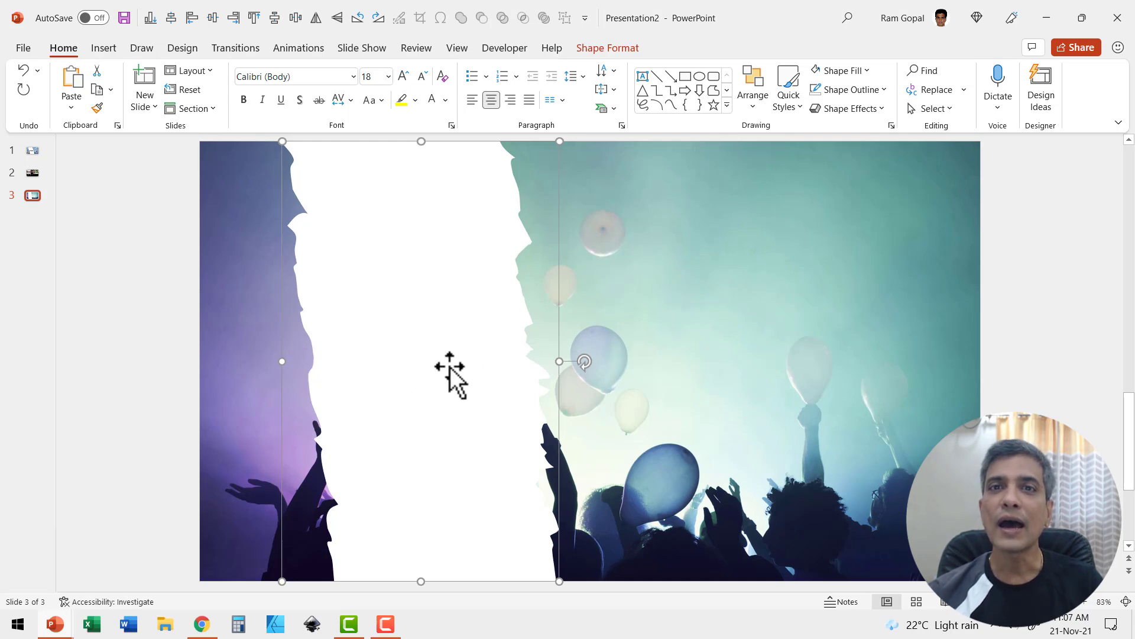
# - Add a centred inner shadow to the white strip
pyautogui.click(833, 111)
pyautogui.moveTo(726, 261)
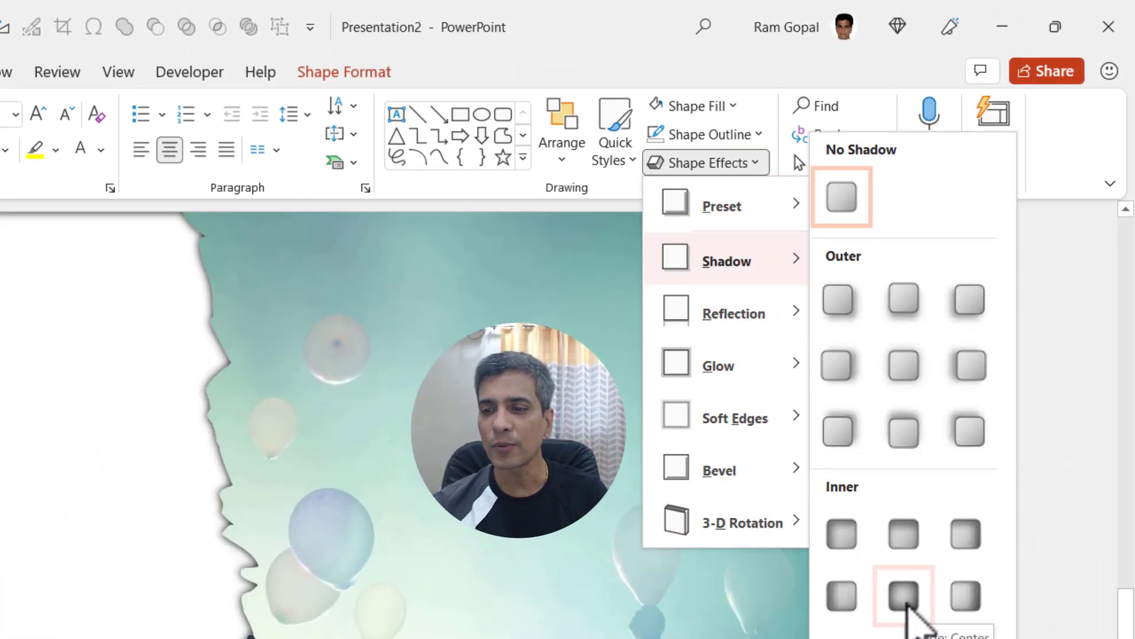
pyautogui.click(905, 603)
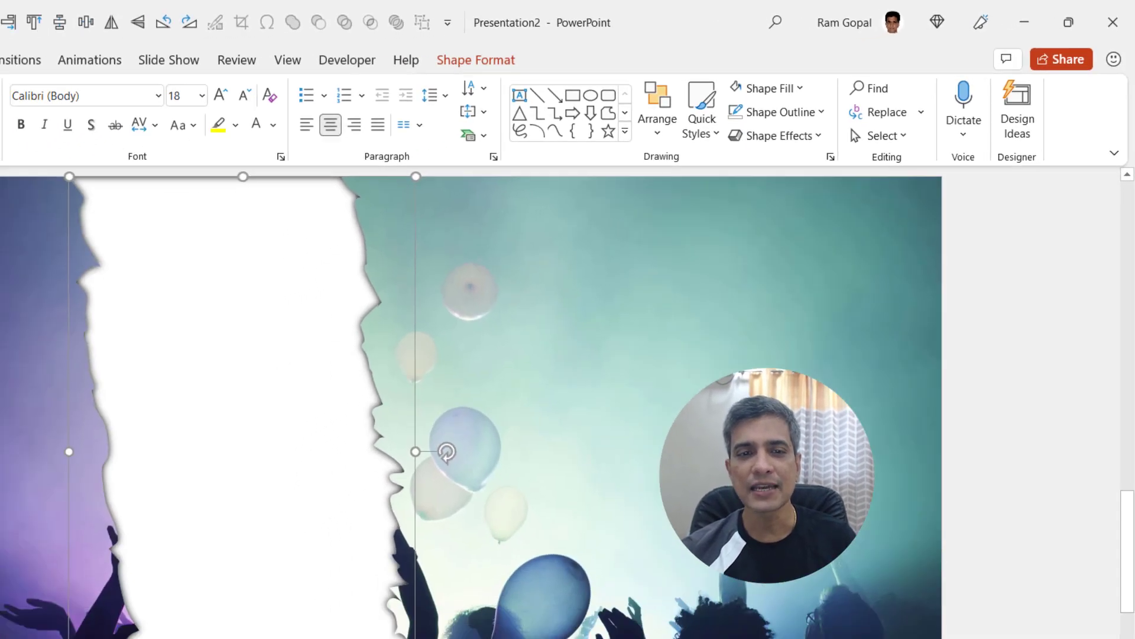
pyautogui.click(882, 410)
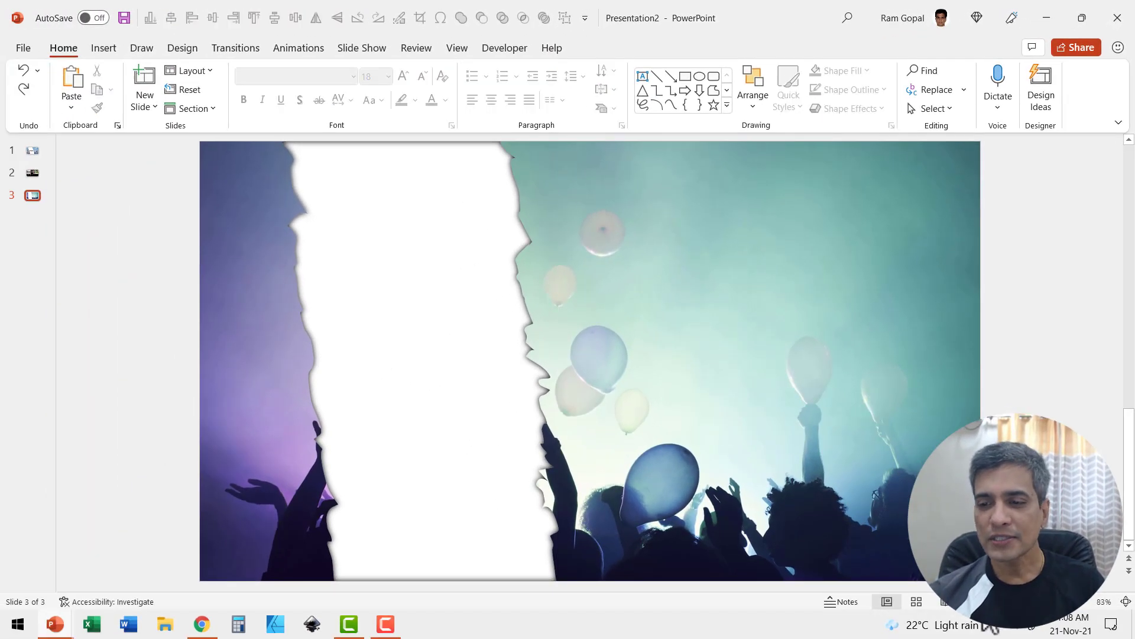
# - Play the concert slide (slide 3) as a full-screen slide show
pyautogui.hotkey('shift', 'F5')
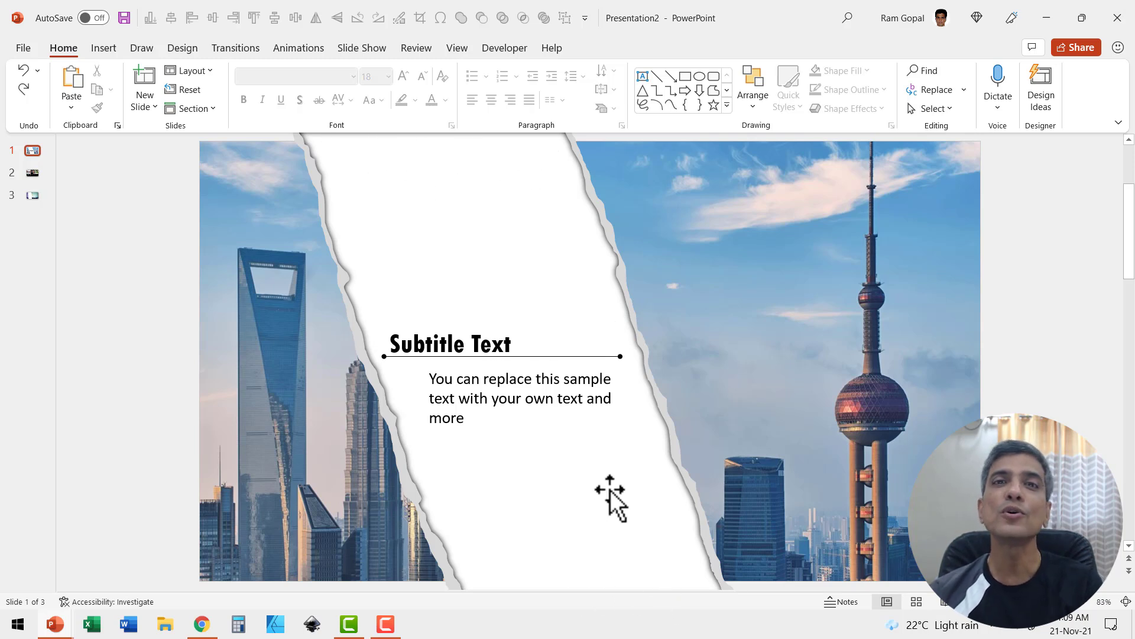
# - Paste slide 1's subtitle and sample text group onto slide 3, fitted over the white strip
pyautogui.click(426, 346)
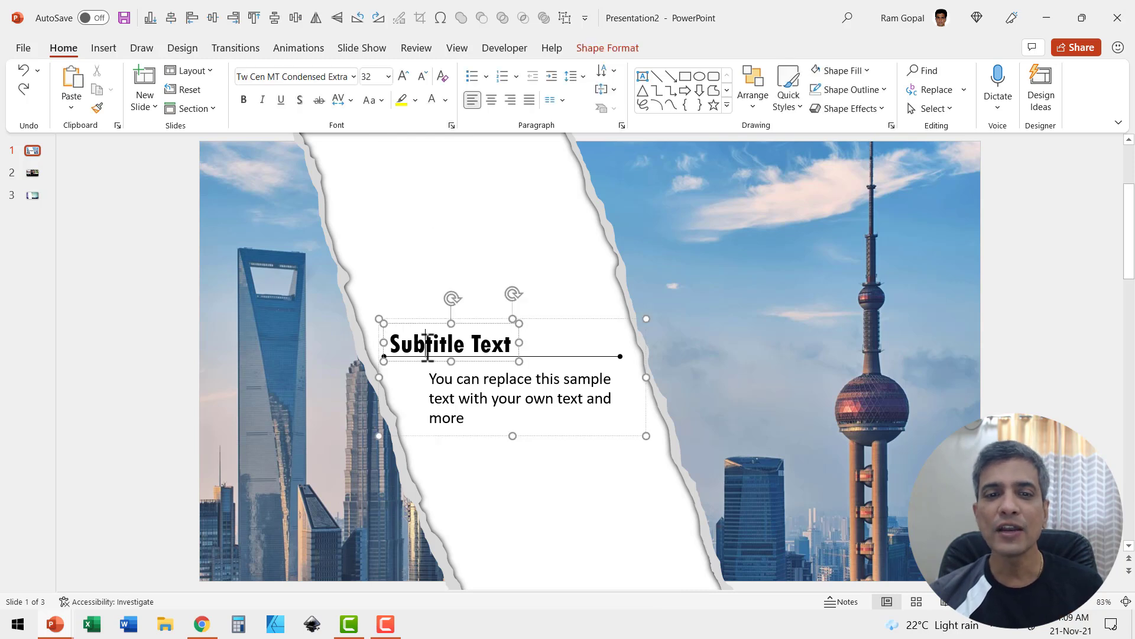
pyautogui.click(589, 324)
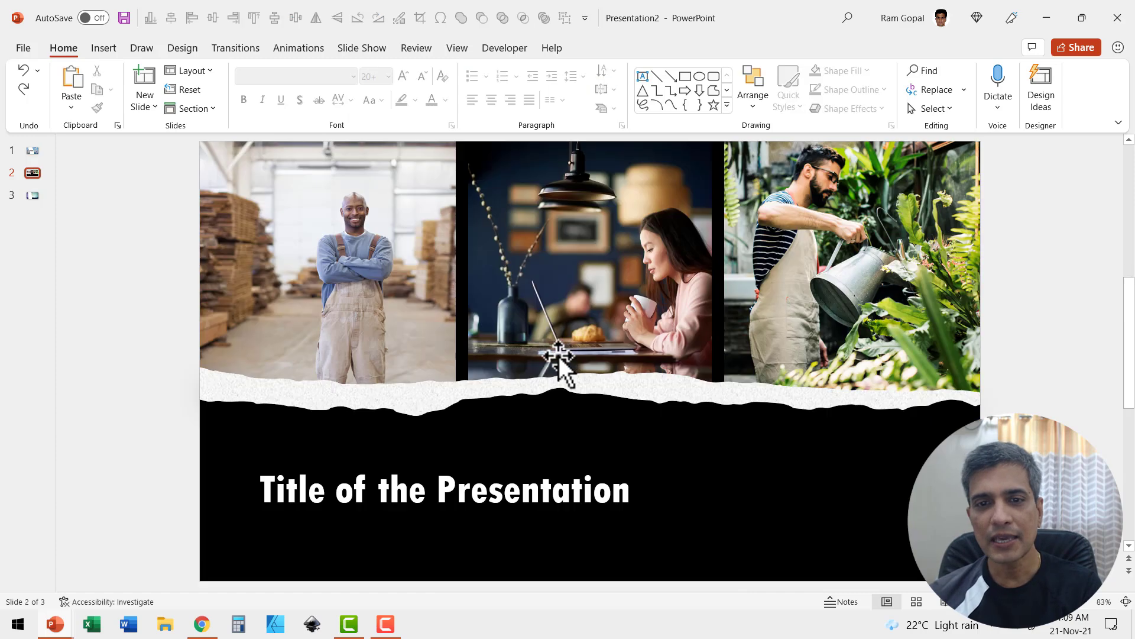
pyautogui.scroll(-2, 552, 360)
pyautogui.scroll(-2, 555, 364)
pyautogui.hotkey('ctrl', 'v')
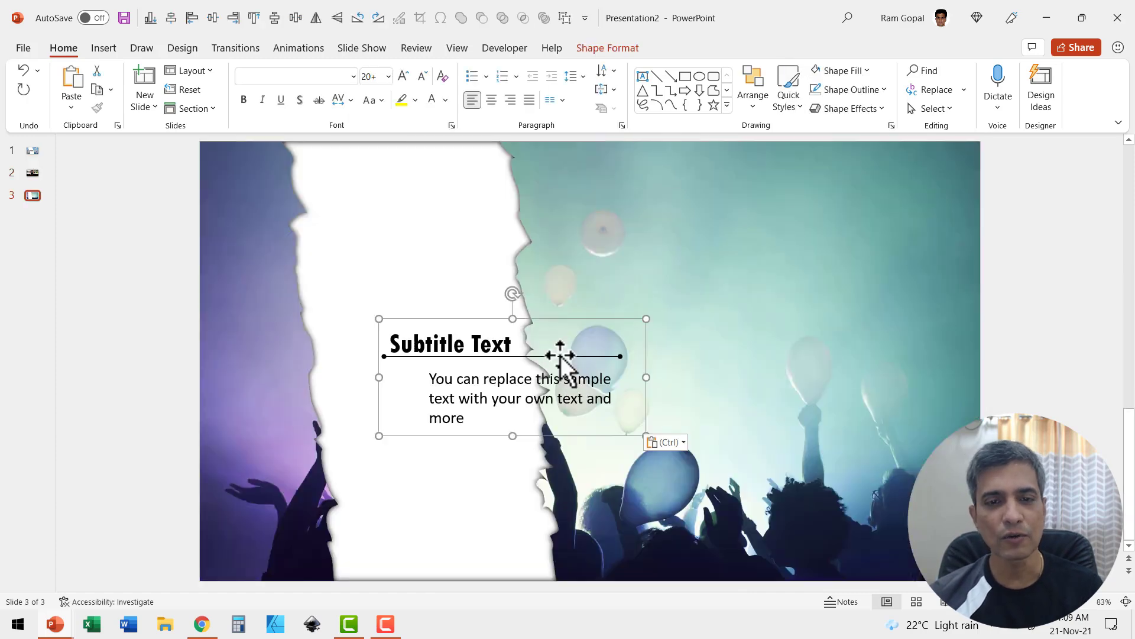
pyautogui.moveTo(560, 322)
pyautogui.mouseDown()
pyautogui.moveTo(469, 322)
pyautogui.moveTo(504, 323)
pyautogui.mouseUp()
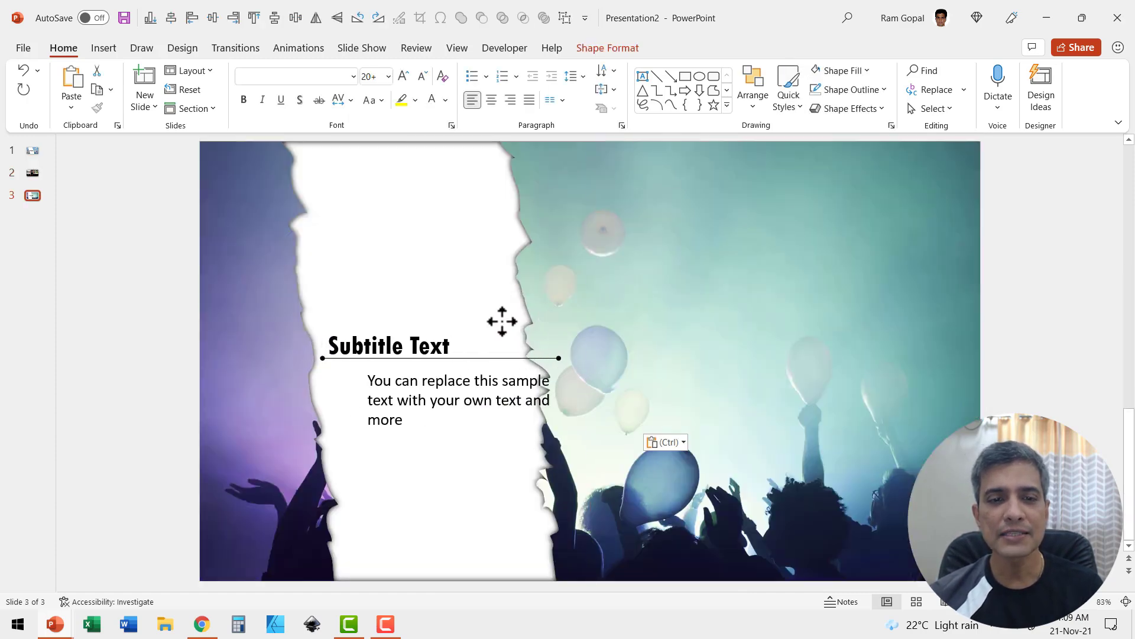
pyautogui.click(586, 390)
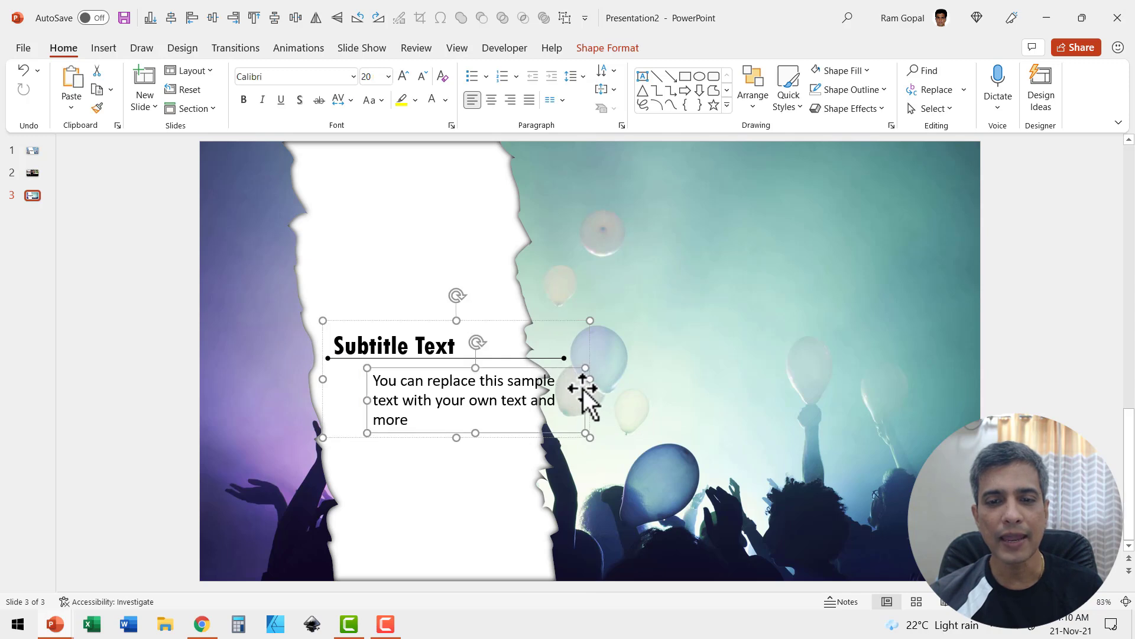